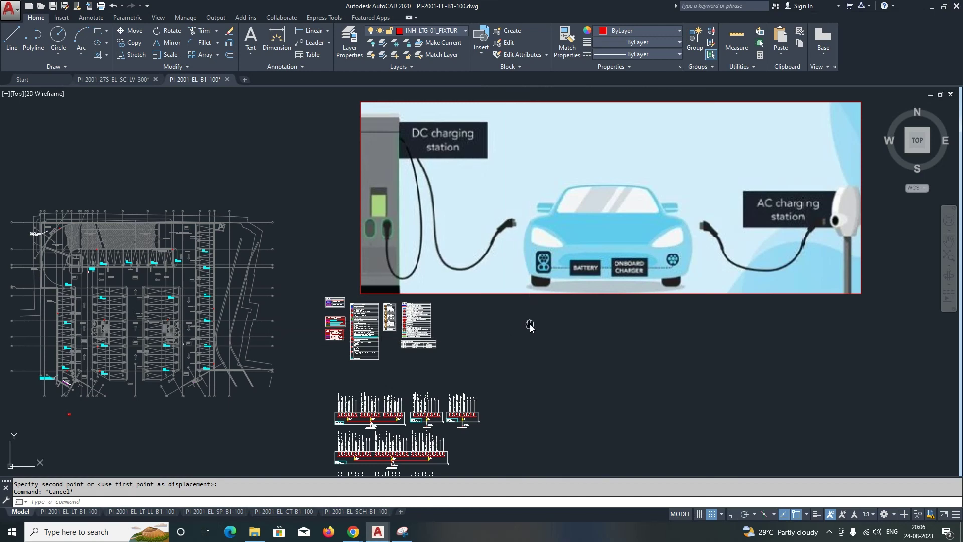
# Cancel the leftover erase and other commands, and pan toward the legend schedules.
pyautogui.moveTo(527, 326); pyautogui.dragTo(515, 348, button='middle')
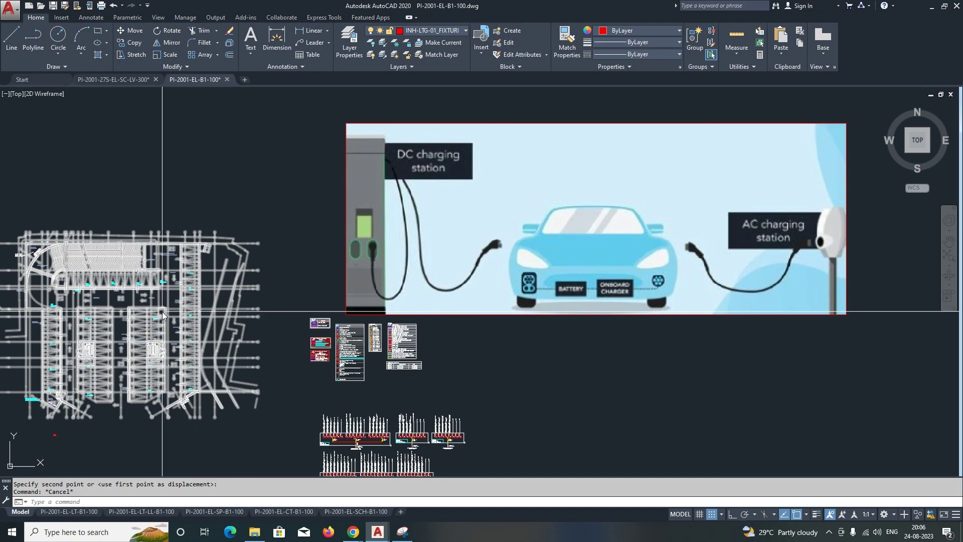
pyautogui.scroll(1, 305, 276)
pyautogui.scroll(2, 227, 260)
pyautogui.scroll(3, 226, 260)
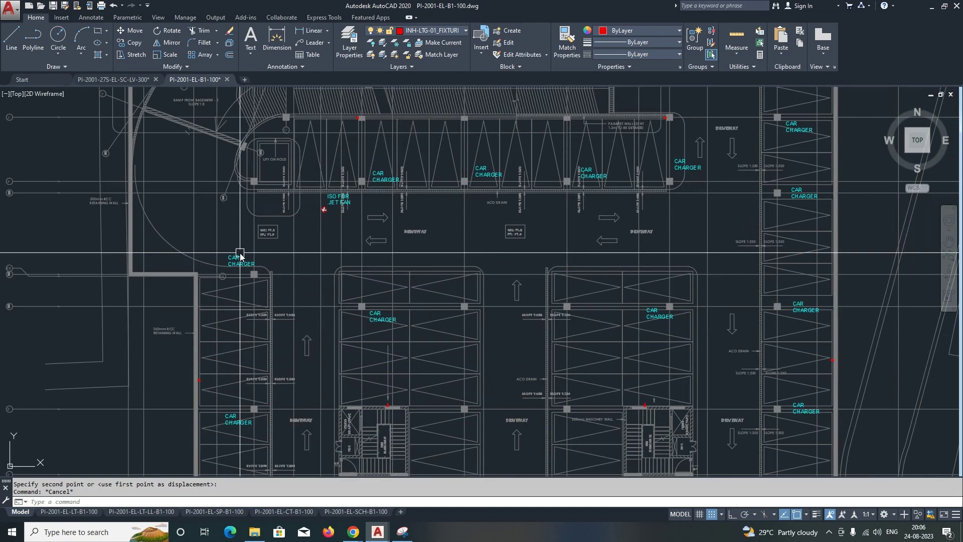
pyautogui.scroll(-1, 239, 260)
pyautogui.scroll(2, 239, 259)
pyautogui.scroll(5, 237, 248)
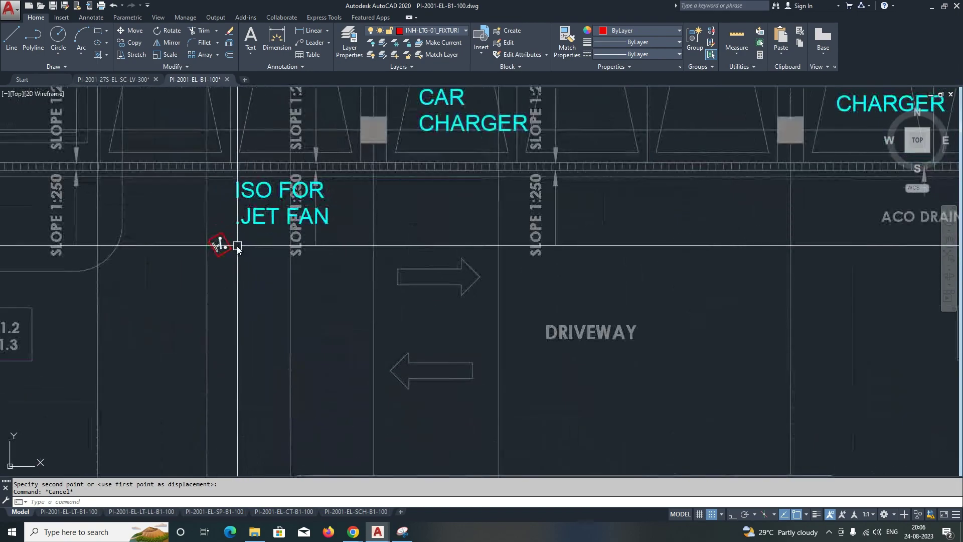
pyautogui.scroll(2, 228, 250)
pyautogui.press('Return')
pyautogui.scroll(-10, 252, 209)
pyautogui.scroll(2, 225, 334)
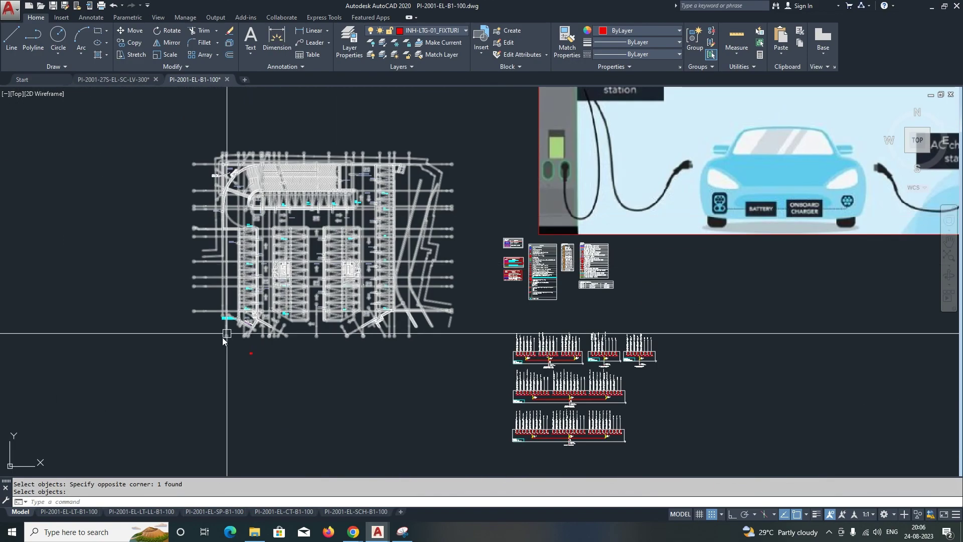
pyautogui.scroll(3, 226, 324)
pyautogui.scroll(2, 259, 320)
pyautogui.scroll(-1, 260, 319)
pyautogui.scroll(-2, 241, 319)
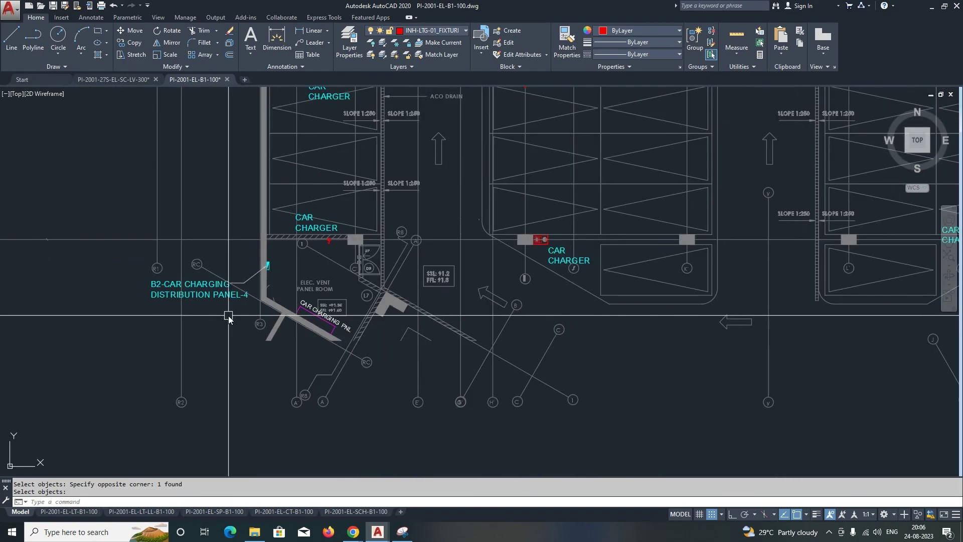
pyautogui.scroll(-3, 229, 318)
pyautogui.scroll(-1, 341, 321)
pyautogui.scroll(-6, 341, 321)
pyautogui.scroll(6, 397, 318)
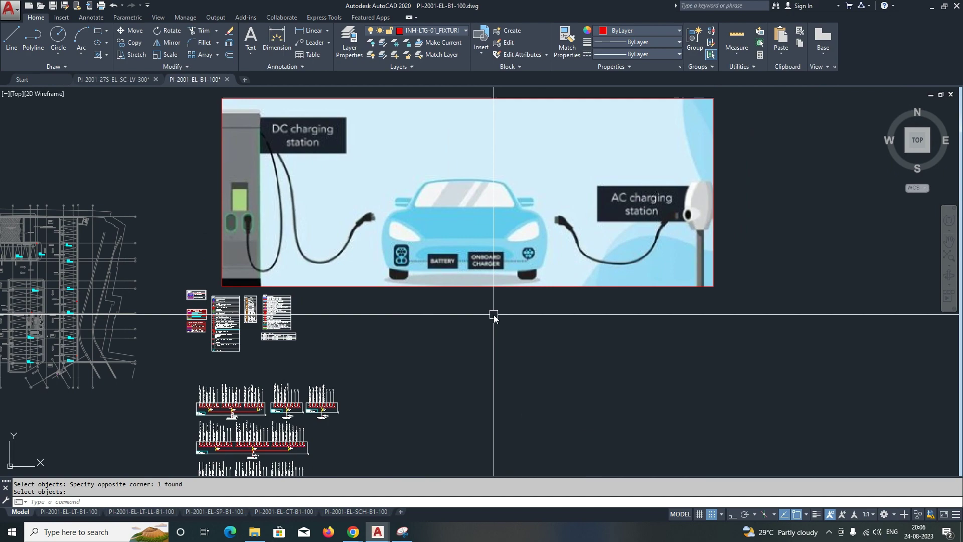
pyautogui.scroll(-3, 301, 248)
pyautogui.scroll(5, 211, 271)
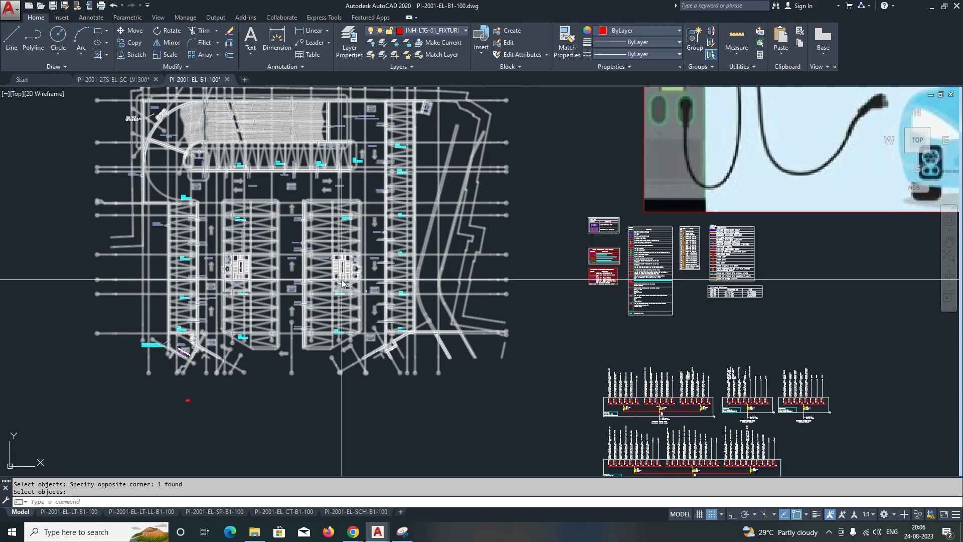
pyautogui.scroll(-2, 376, 275)
pyautogui.scroll(-1, 330, 289)
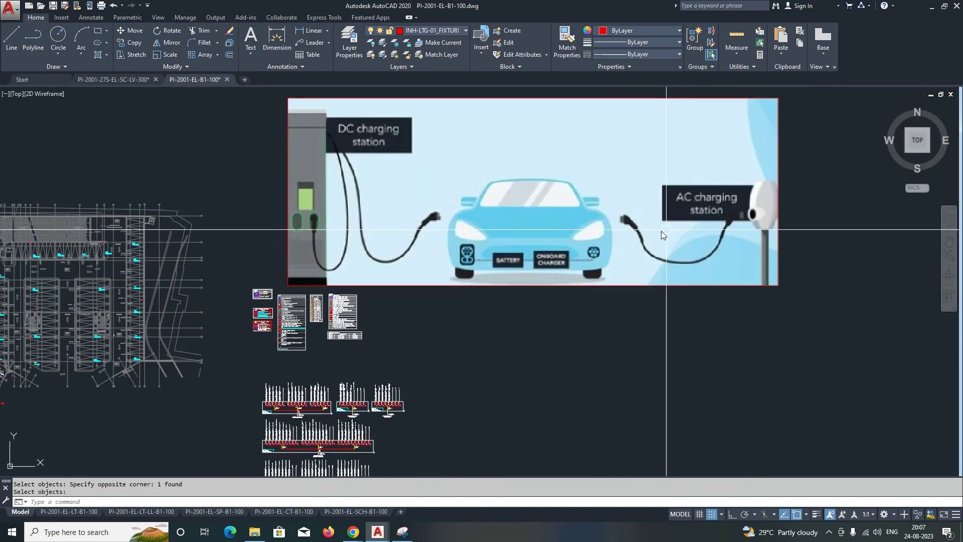
pyautogui.scroll(-1, 661, 231)
pyautogui.scroll(5, 387, 318)
pyautogui.scroll(2, 385, 340)
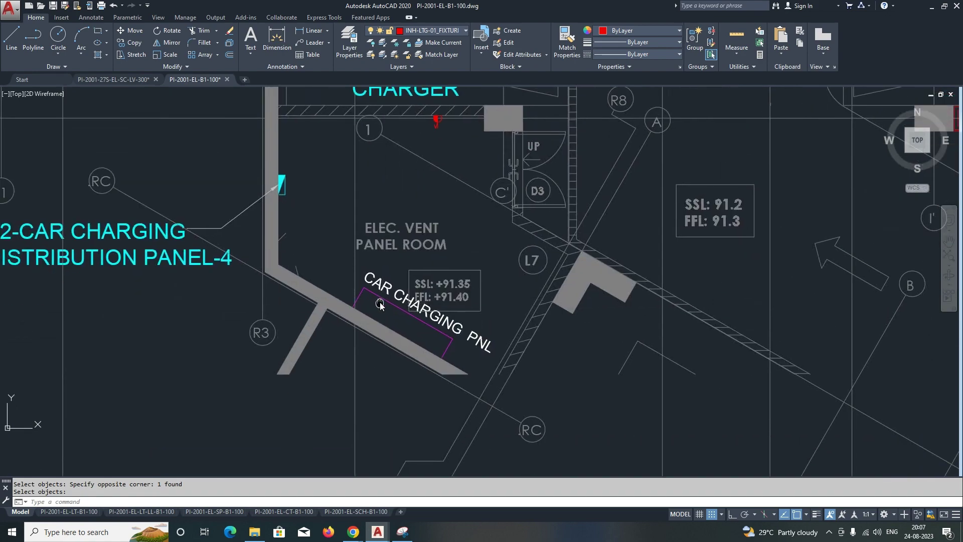
pyautogui.scroll(-3, 380, 301)
pyautogui.scroll(3, 344, 278)
pyautogui.press('Escape')
pyautogui.scroll(2, 426, 232)
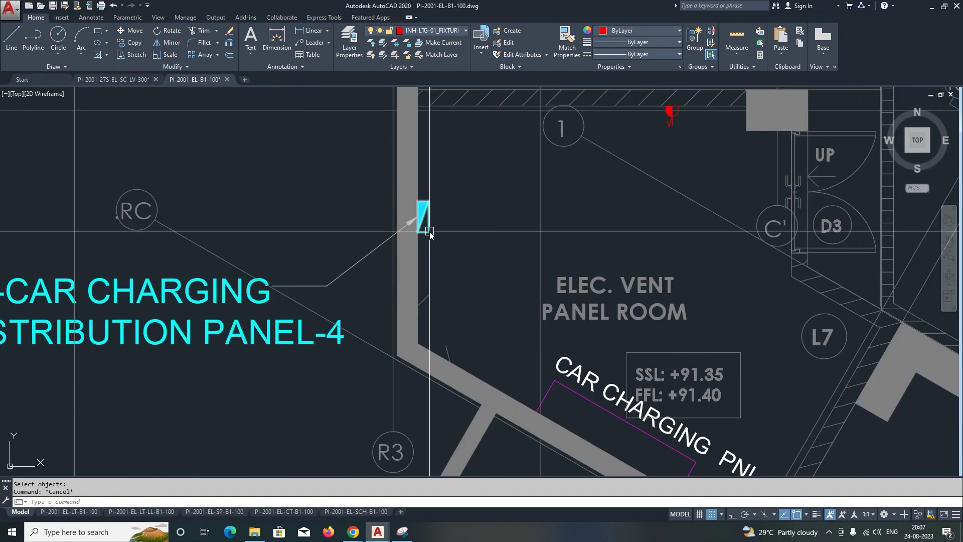
pyautogui.scroll(-2, 430, 231)
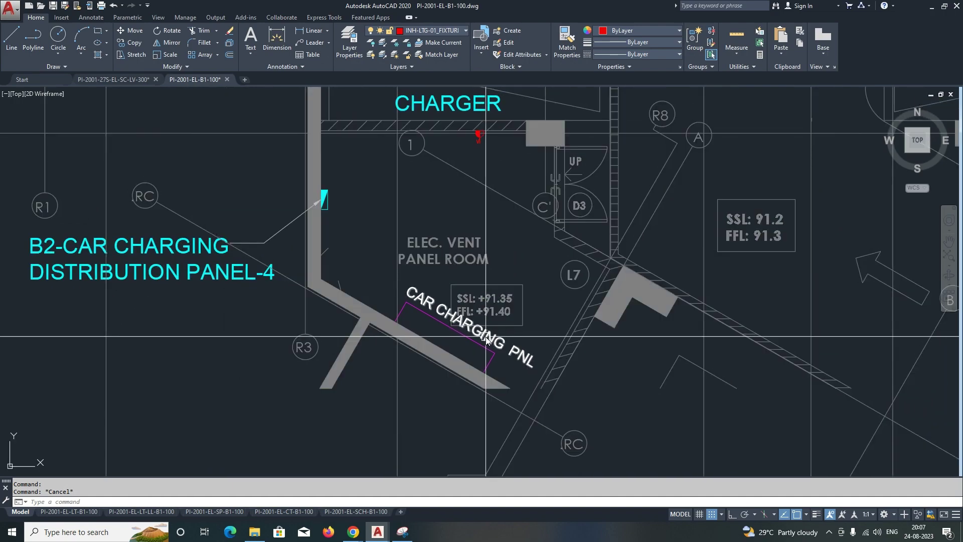
pyautogui.scroll(-5, 351, 306)
pyautogui.moveTo(350, 306); pyautogui.dragTo(248, 301, button='middle')
pyautogui.scroll(3, 323, 294)
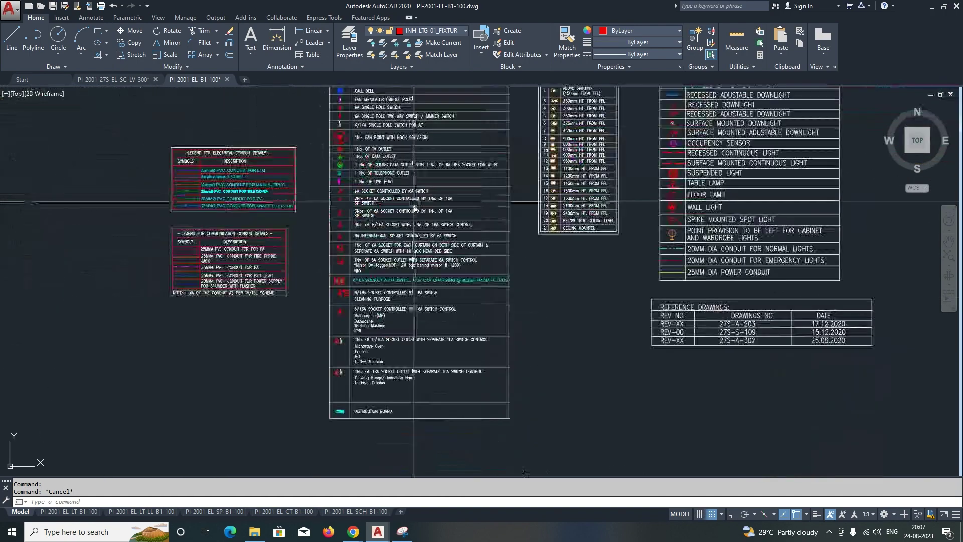
pyautogui.scroll(3, 332, 295)
pyautogui.scroll(2, 313, 302)
# Bring the electrical conduit legend tables into view and start the COPY command.
pyautogui.click(365, 282)
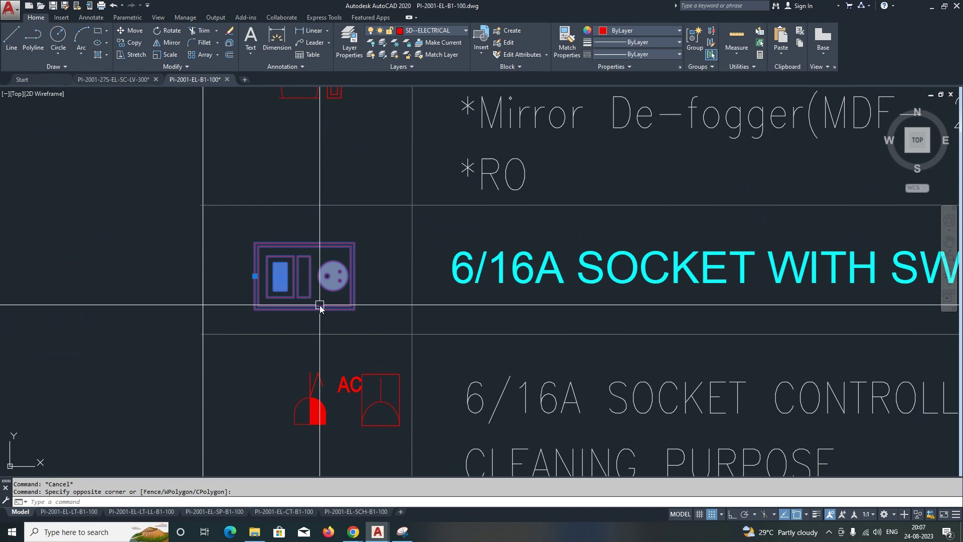
pyautogui.scroll(-2, 319, 305)
pyautogui.press('Escape')
pyautogui.moveTo(539, 304); pyautogui.dragTo(381, 303, button='middle')
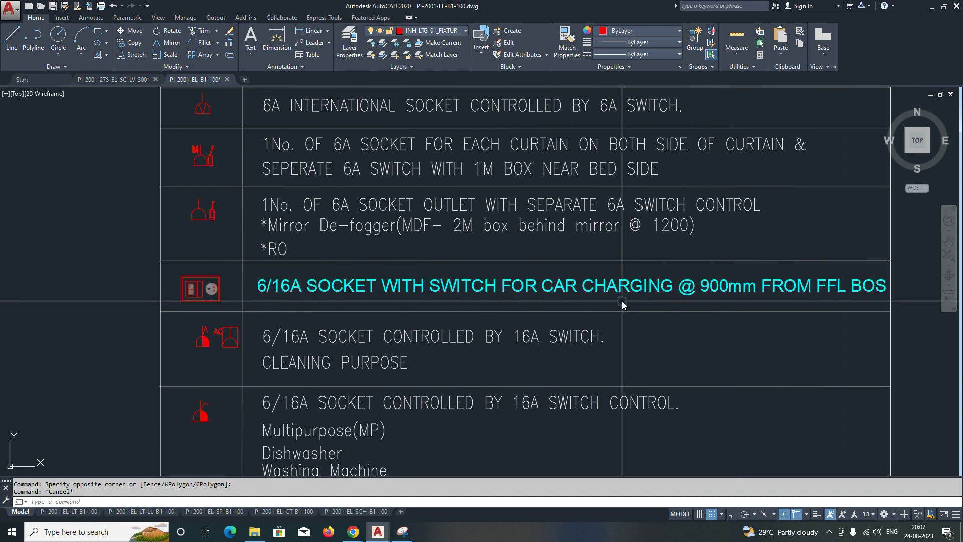
pyautogui.moveTo(644, 296); pyautogui.dragTo(865, 297, button='middle')
pyautogui.scroll(-4, 472, 291)
pyautogui.scroll(2, 280, 139)
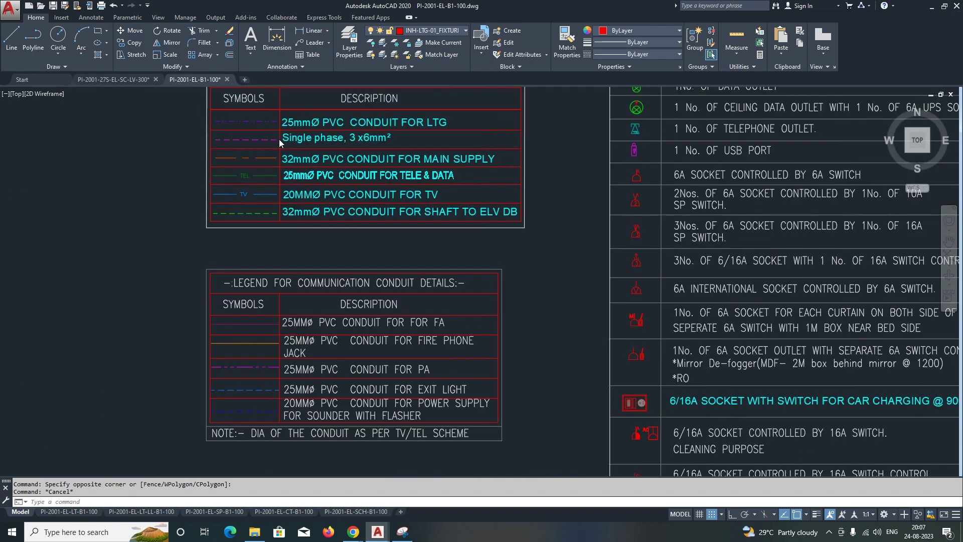
pyautogui.scroll(2, 279, 138)
pyautogui.moveTo(279, 139); pyautogui.dragTo(291, 234, button='middle')
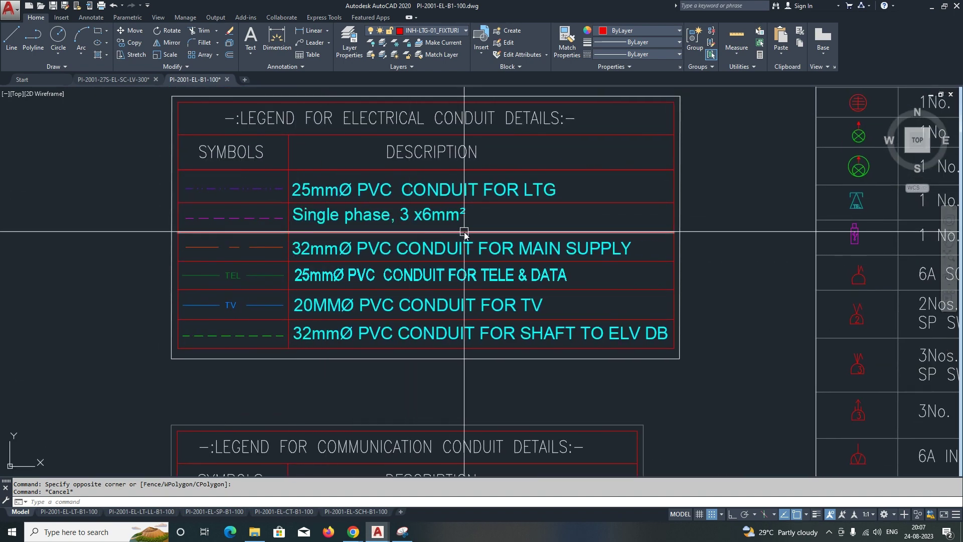
pyautogui.scroll(-3, 318, 244)
pyautogui.scroll(1, 317, 243)
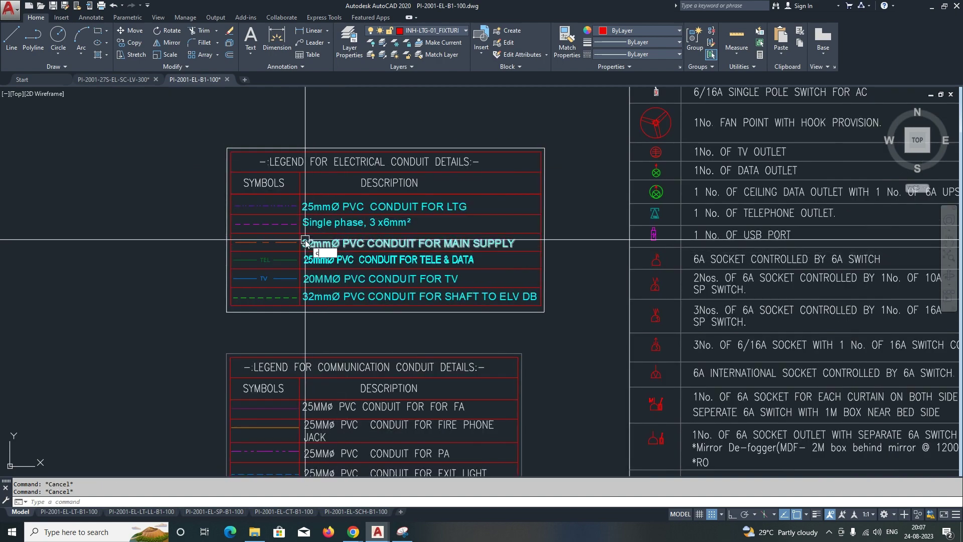
pyautogui.write('o')
pyautogui.press('Return')
pyautogui.scroll(2, 263, 224)
pyautogui.scroll(-2, 369, 233)
# Copy the car-charging socket and description below the plan, then make the lighting fixture layer current.
pyautogui.click(541, 333)
pyautogui.scroll(1, 530, 319)
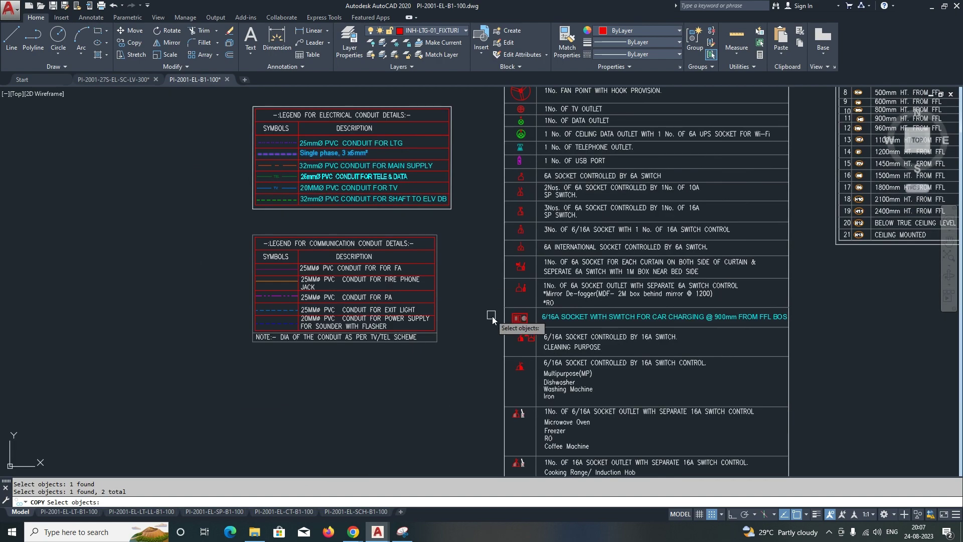
pyautogui.scroll(1, 534, 322)
pyautogui.click(586, 319)
pyautogui.scroll(-3, 452, 309)
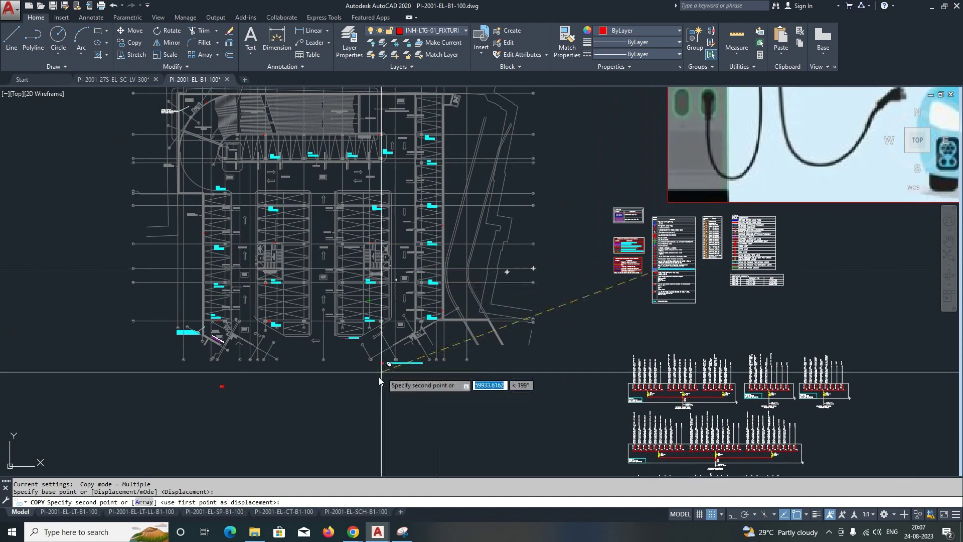
pyautogui.scroll(2, 376, 380)
pyautogui.scroll(-2, 316, 302)
pyautogui.press('Escape')
pyautogui.scroll(5, 291, 239)
pyautogui.scroll(-1, 318, 370)
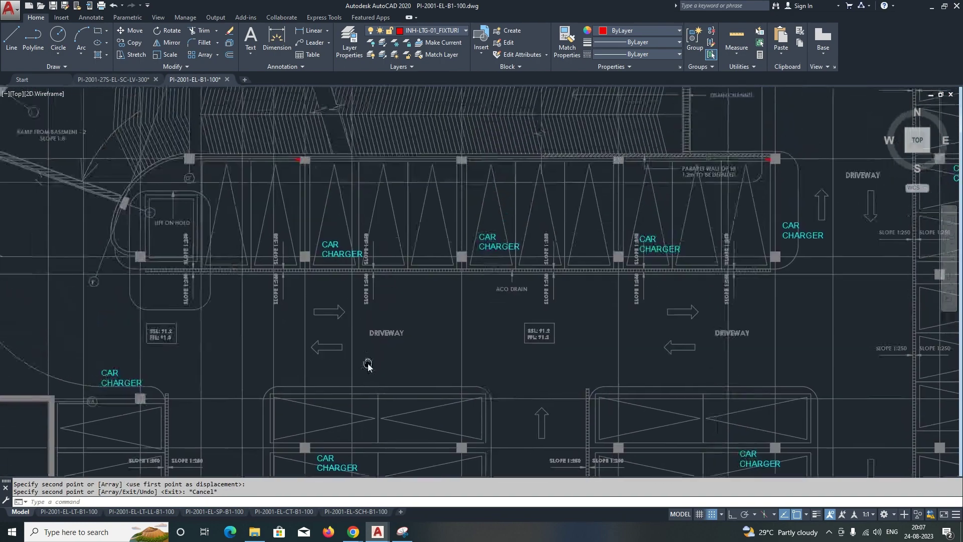
pyautogui.scroll(-1, 367, 366)
pyautogui.scroll(1, 529, 172)
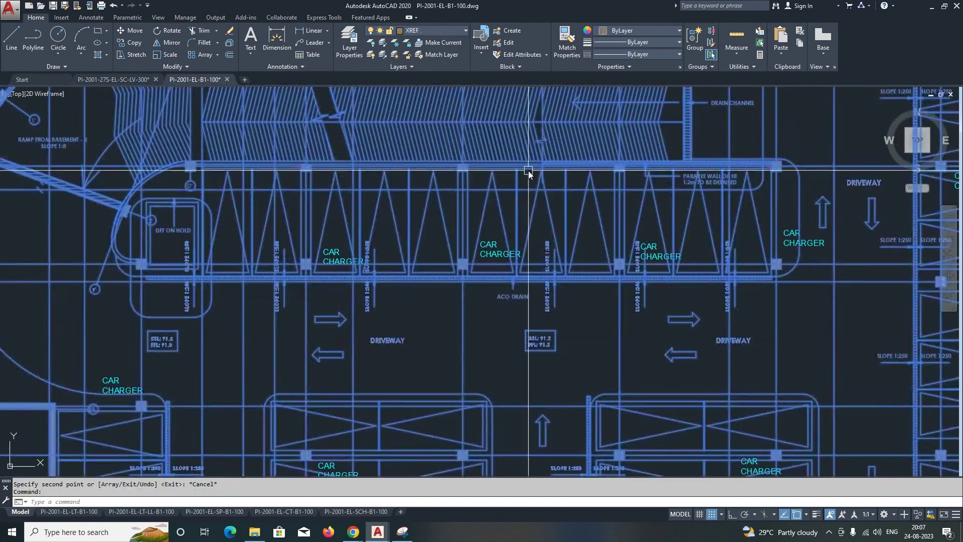
pyautogui.click(454, 32)
pyautogui.click(416, 80)
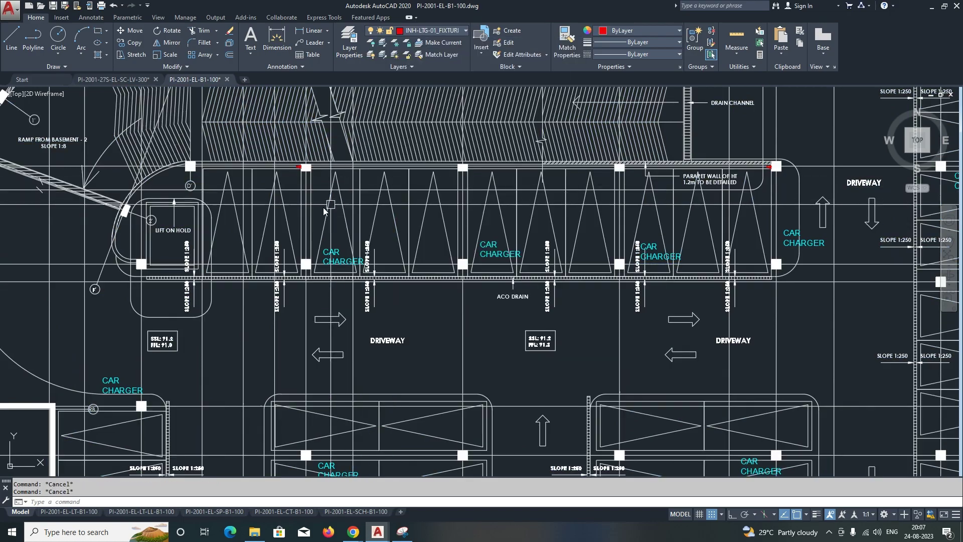
pyautogui.scroll(-5, 323, 212)
pyautogui.scroll(1, 294, 286)
pyautogui.scroll(1, 267, 331)
pyautogui.scroll(2, 251, 361)
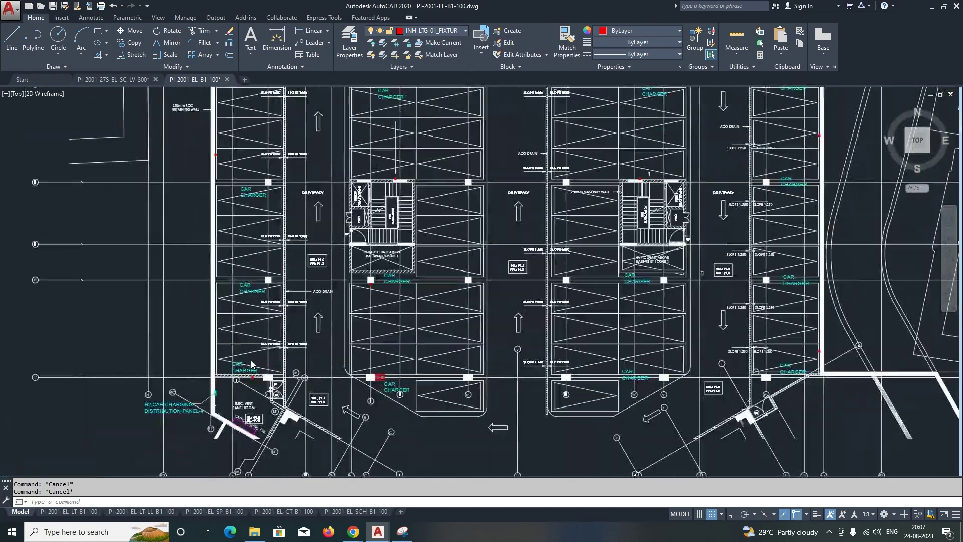
pyautogui.scroll(-3, 250, 360)
pyautogui.scroll(-1, 251, 360)
pyautogui.scroll(3, 519, 235)
pyautogui.scroll(-5, 364, 366)
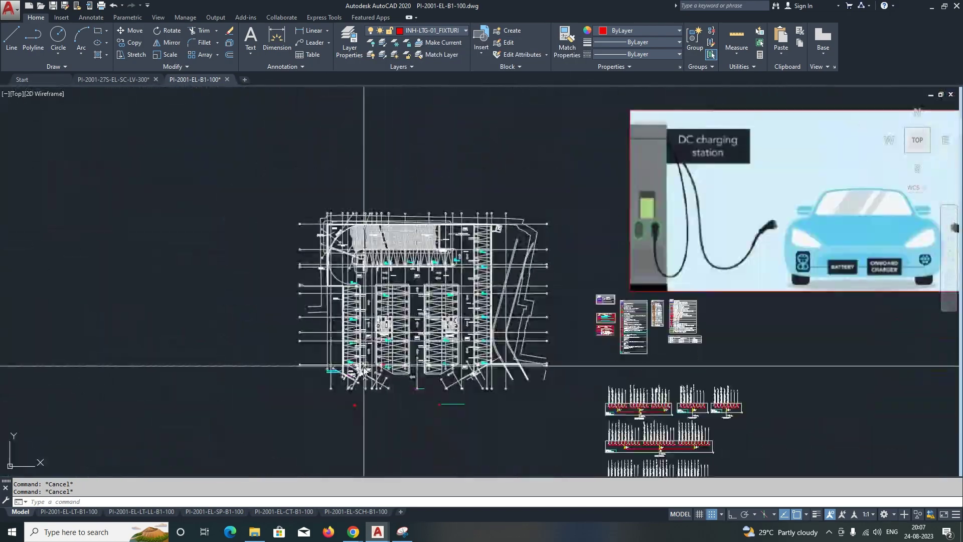
pyautogui.scroll(5, 364, 366)
pyautogui.scroll(4, 353, 399)
pyautogui.write('m')
# Cancel the stray MOVE commands and pan the view toward the copied socket.
pyautogui.press('Return')
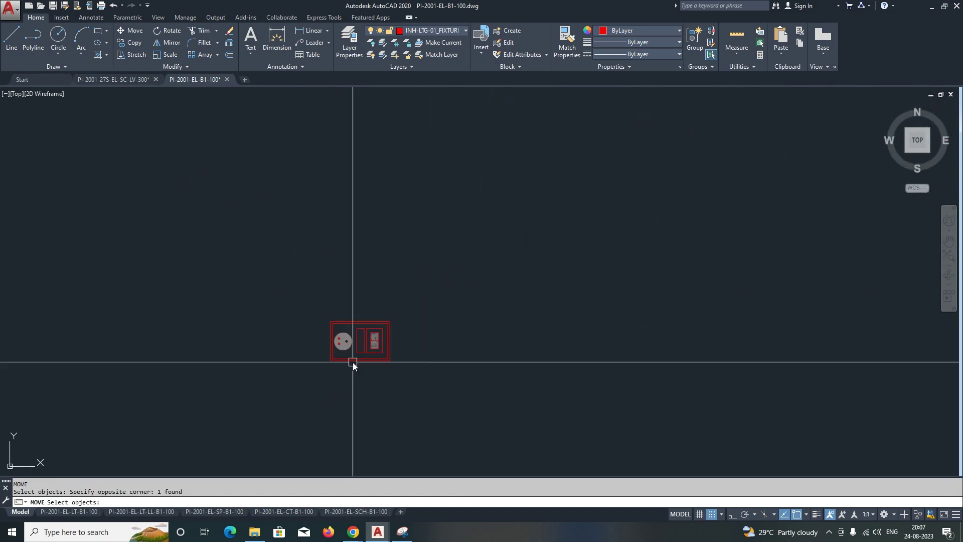
pyautogui.press('Escape')
pyautogui.scroll(-3, 353, 362)
pyautogui.scroll(-4, 597, 387)
pyautogui.scroll(6, 629, 342)
pyautogui.moveTo(630, 343); pyautogui.dragTo(250, 328, button='middle')
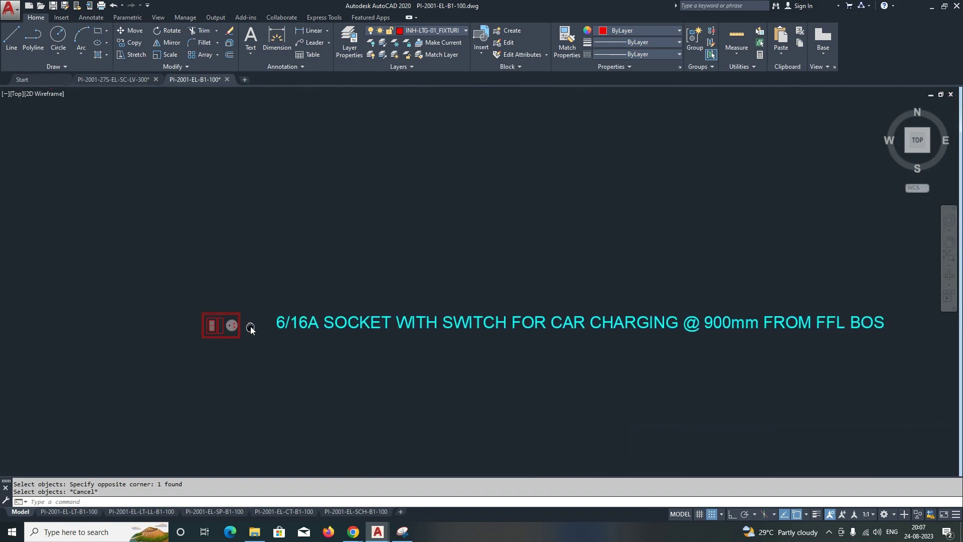
pyautogui.scroll(2, 224, 355)
pyautogui.scroll(-4, 245, 349)
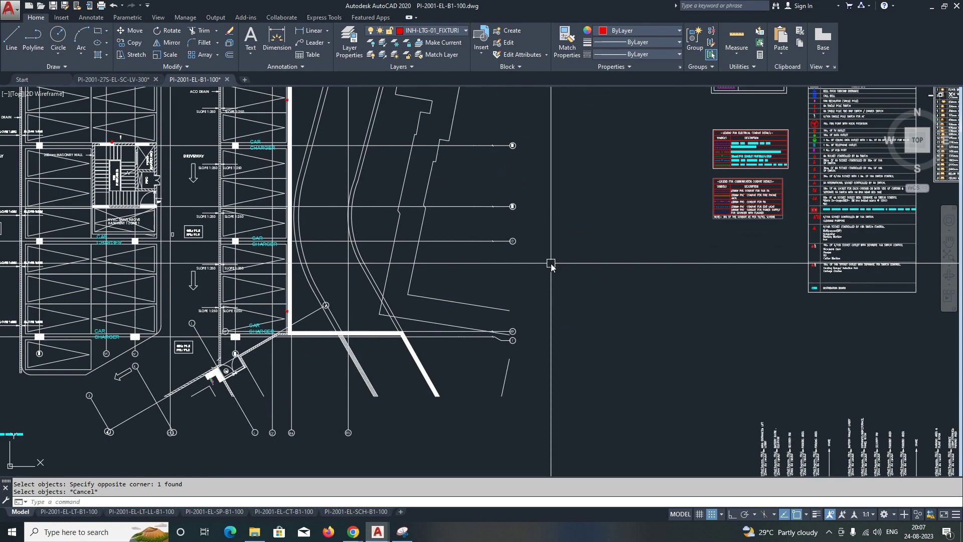
pyautogui.scroll(2, 554, 264)
pyautogui.scroll(3, 537, 262)
pyautogui.write('m')
pyautogui.press('Return')
pyautogui.press('Return')
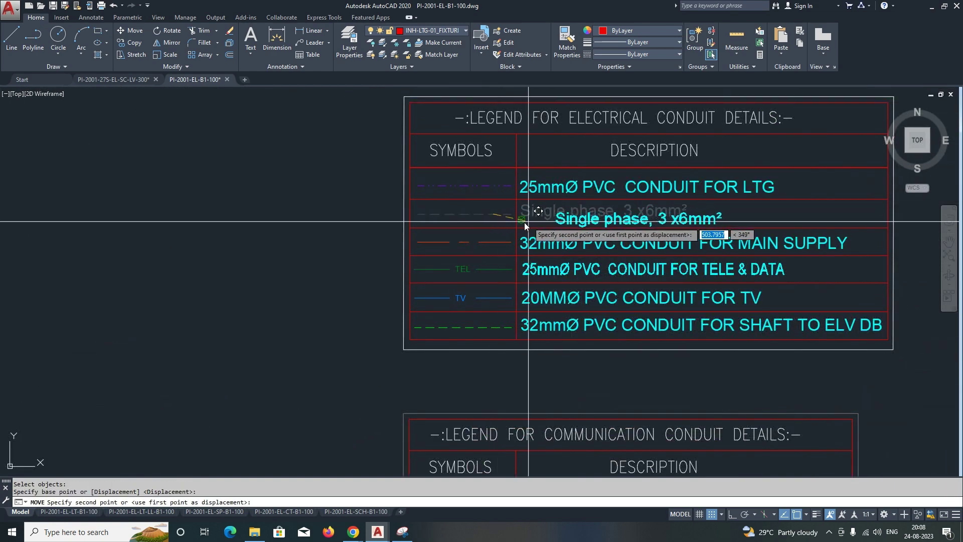
# Copy the 'Single phase, 3 x6mm²' dashed conduit line and label below the socket.
pyautogui.press('Escape')
pyautogui.write('co')
pyautogui.press('Return')
pyautogui.click(510, 216)
pyautogui.scroll(-5, 495, 268)
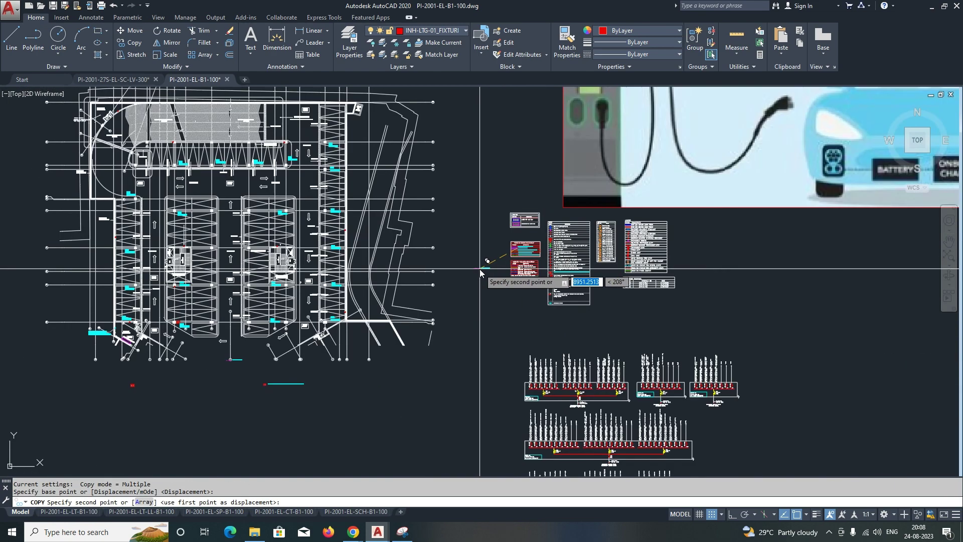
pyautogui.scroll(3, 297, 339)
pyautogui.scroll(3, 414, 344)
pyautogui.click(512, 340)
pyautogui.press('Escape')
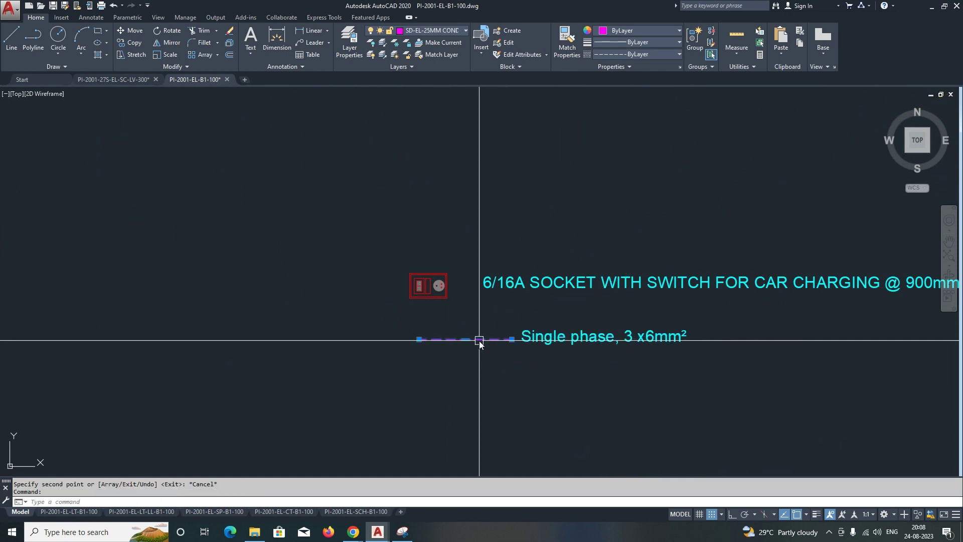
pyautogui.press('Escape')
pyautogui.moveTo(483, 333); pyautogui.dragTo(469, 354, button='middle')
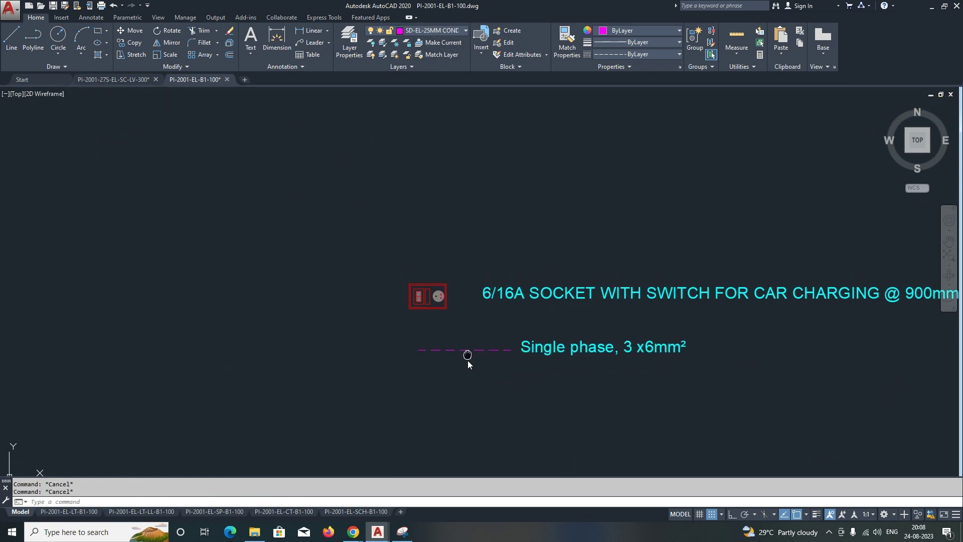
pyautogui.scroll(-2, 452, 291)
pyautogui.scroll(3, 468, 243)
# Move the socket block beside the CAR CHARGER label, next to the white column square.
pyautogui.press('m')
pyautogui.press('Return')
pyautogui.click(430, 276)
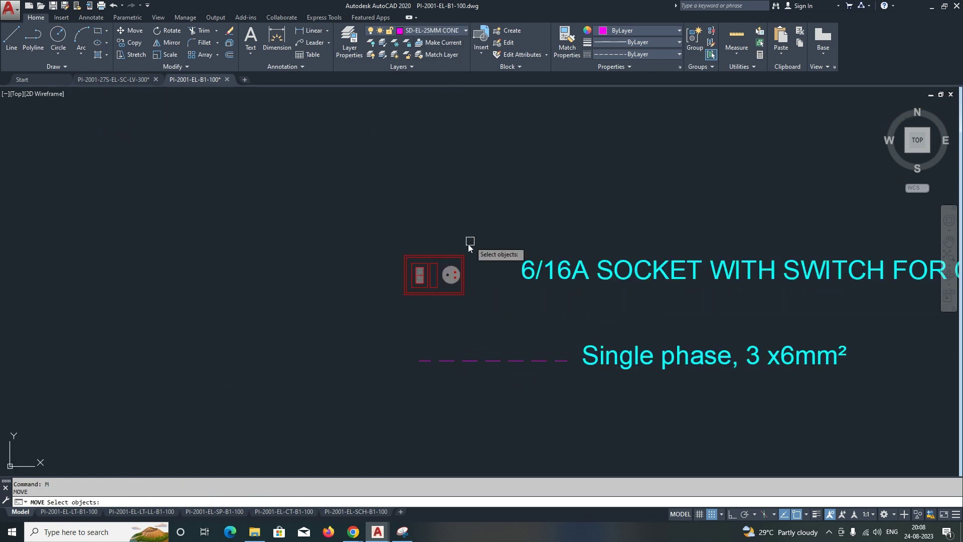
pyautogui.scroll(-4, 366, 280)
pyautogui.scroll(3, 365, 281)
pyautogui.scroll(-2, 387, 272)
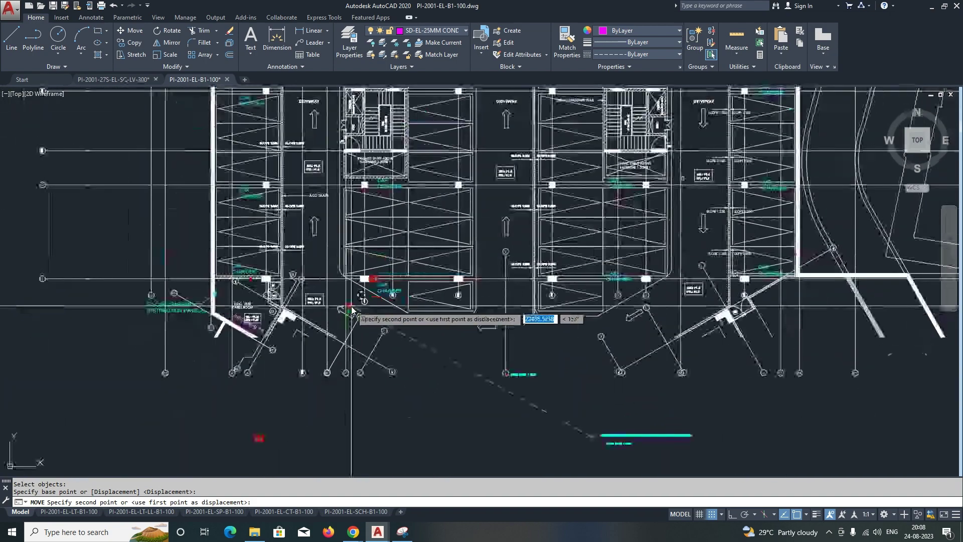
pyautogui.scroll(3, 344, 306)
pyautogui.scroll(-1, 354, 279)
pyautogui.scroll(-2, 327, 311)
pyautogui.scroll(6, 337, 284)
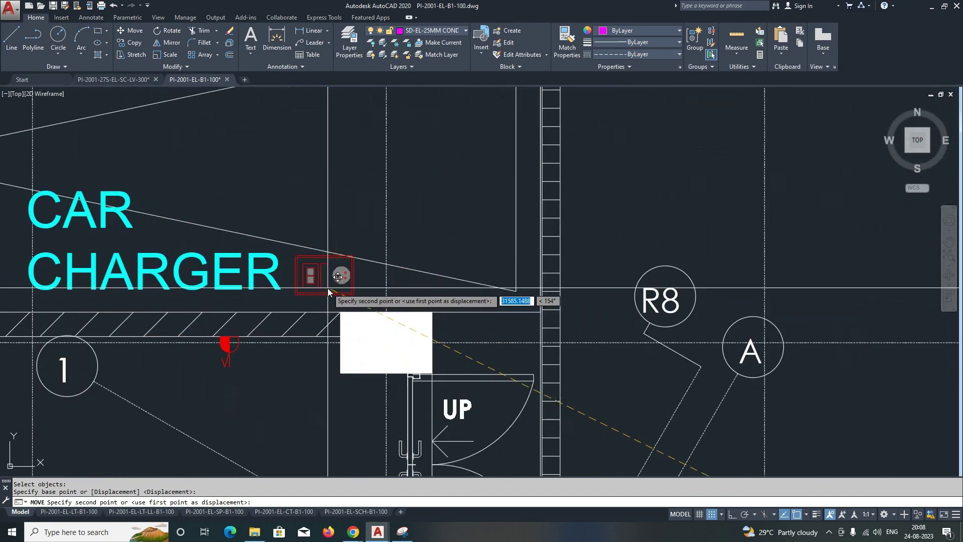
pyautogui.click(325, 306)
pyautogui.press('Escape')
pyautogui.press('Escape')
pyautogui.scroll(2, 323, 307)
pyautogui.click(332, 280)
pyautogui.press('m')
pyautogui.press('Return')
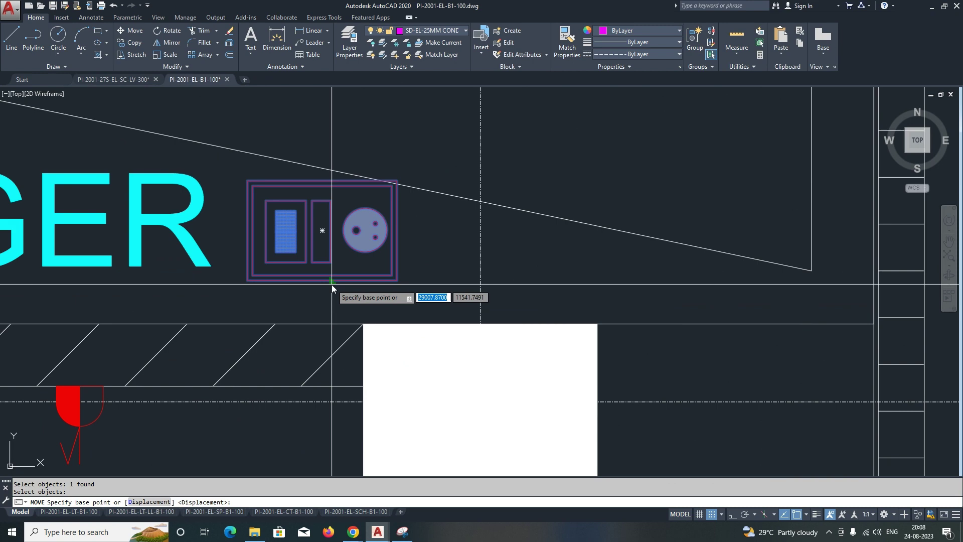
pyautogui.scroll(-4, 332, 285)
pyautogui.scroll(-2, 306, 305)
pyautogui.scroll(3, 306, 305)
pyautogui.scroll(2, 316, 302)
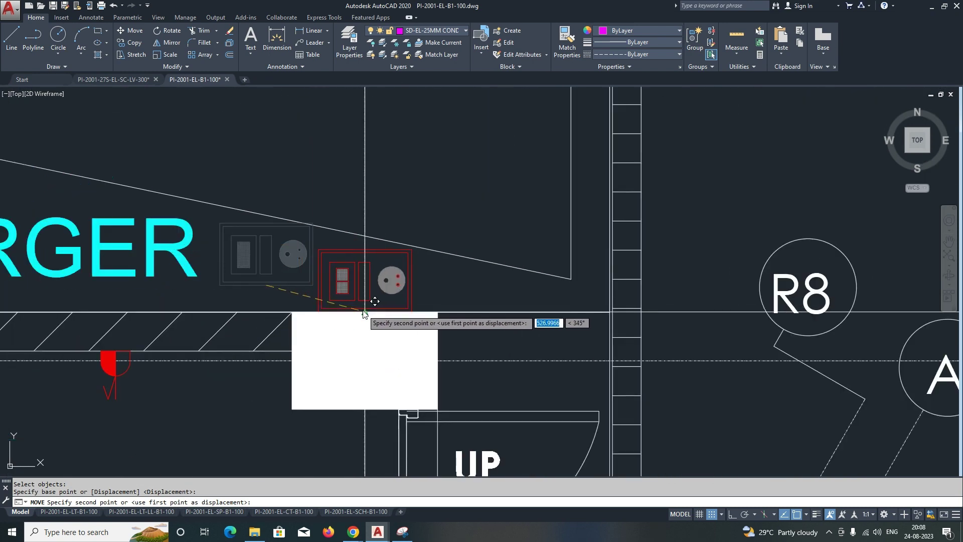
pyautogui.click(416, 296)
pyautogui.scroll(-1, 417, 294)
pyautogui.press('Escape')
pyautogui.press('Escape')
# Reposition a socket just below the white column square.
pyautogui.moveTo(376, 301); pyautogui.dragTo(346, 309, button='middle')
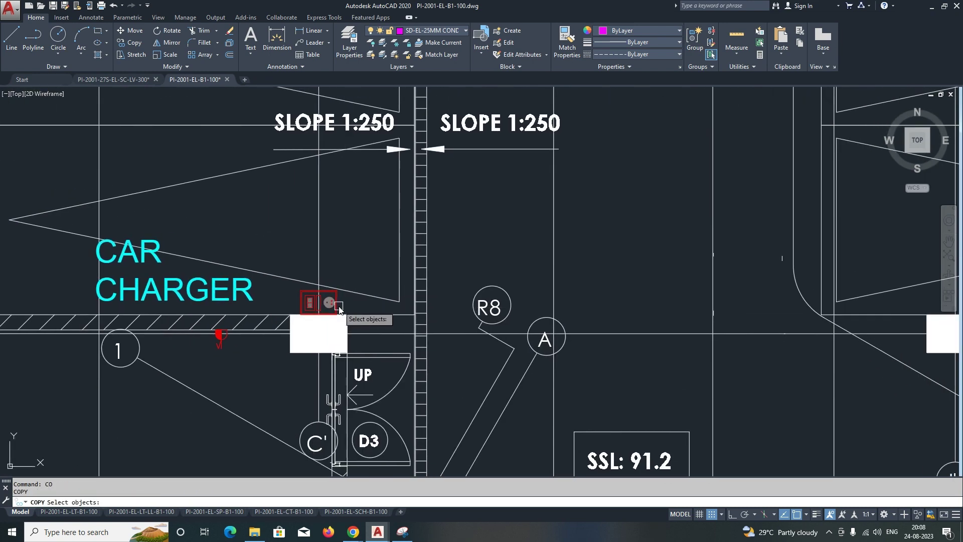
pyautogui.click(331, 304)
pyautogui.press('Return')
pyautogui.scroll(1, 332, 305)
pyautogui.scroll(-3, 319, 313)
pyautogui.scroll(3, 320, 279)
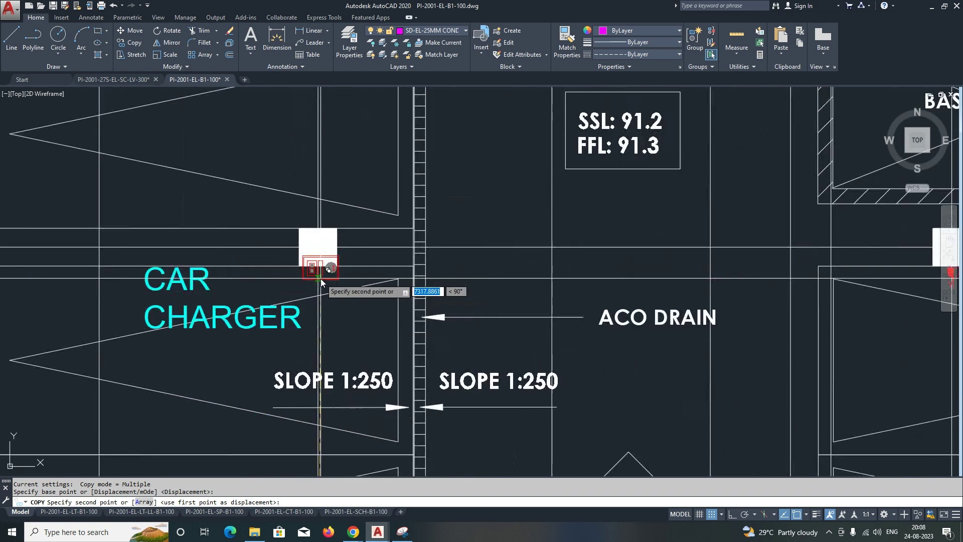
pyautogui.scroll(2, 321, 278)
pyautogui.press('Escape')
pyautogui.click(343, 238)
pyautogui.write('m')
pyautogui.press('Return')
pyautogui.click(302, 239)
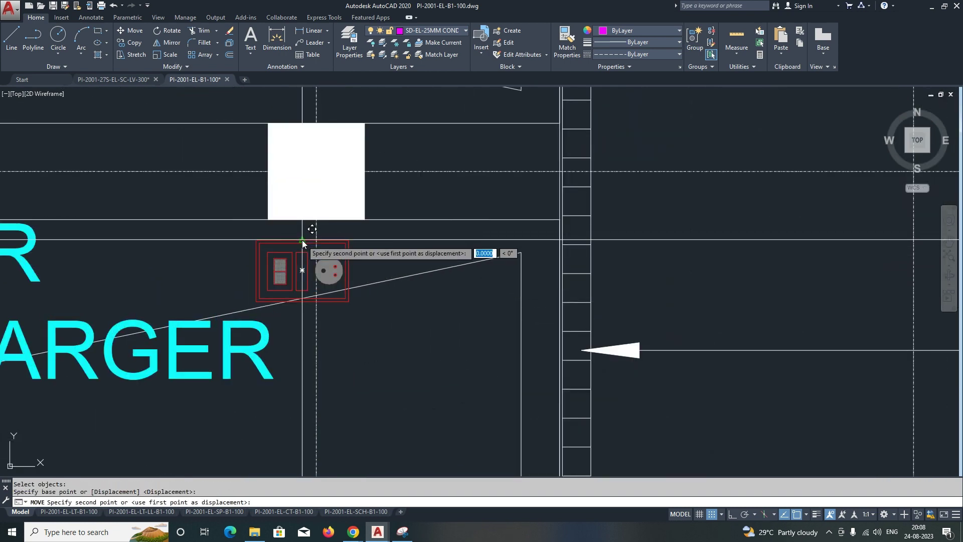
pyautogui.click(317, 222)
pyautogui.write('cp')
# Copy the socket to two more CAR CHARGER column locations.
pyautogui.press('Return')
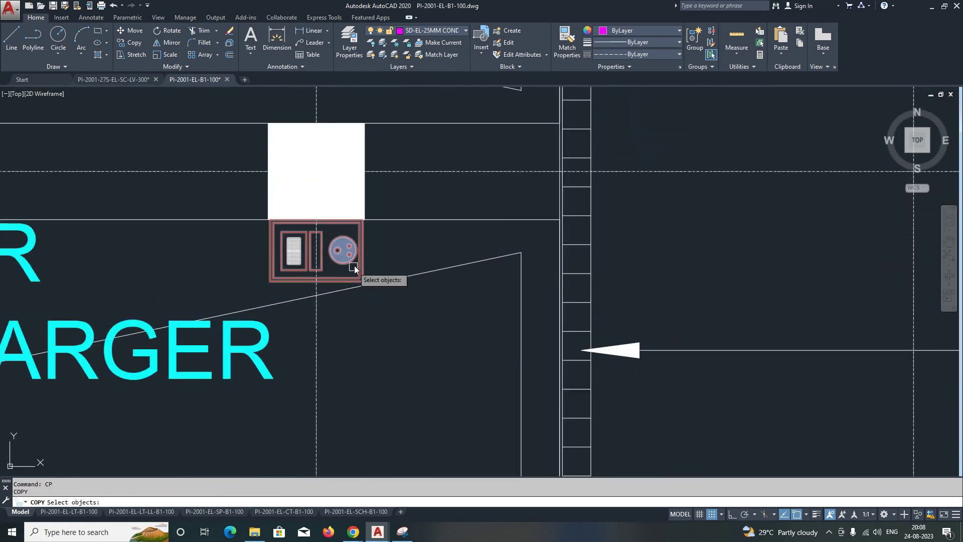
pyautogui.click(355, 268)
pyautogui.press('Return')
pyautogui.click(316, 221)
pyautogui.scroll(-3, 316, 221)
pyautogui.scroll(3, 324, 275)
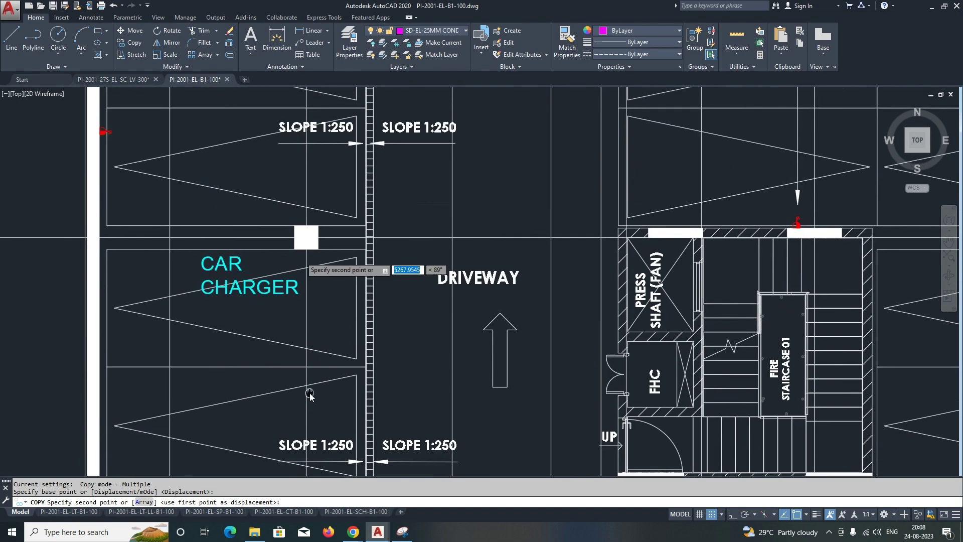
pyautogui.click(297, 222)
pyautogui.scroll(-3, 301, 241)
pyautogui.moveTo(323, 278); pyautogui.dragTo(338, 270, button='middle')
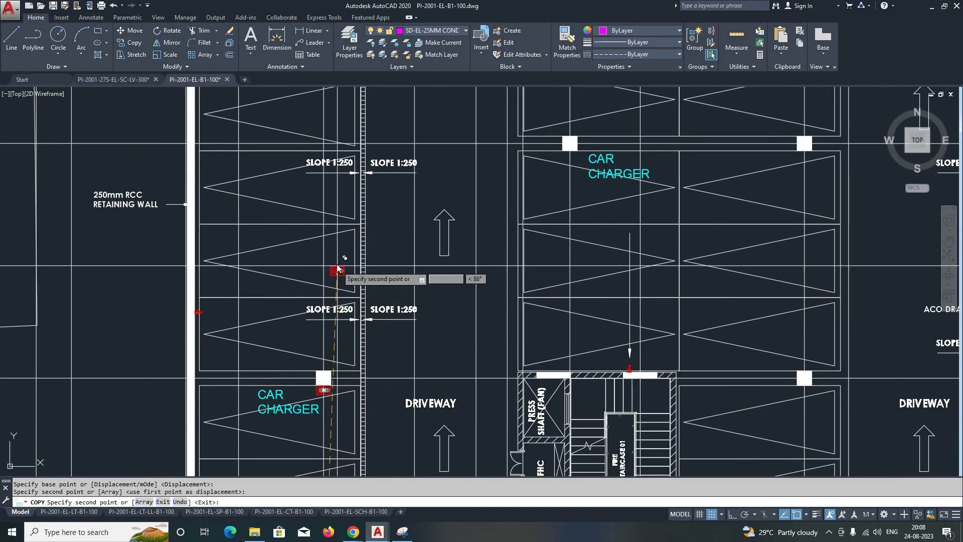
pyautogui.scroll(3, 327, 294)
pyautogui.click(320, 204)
pyautogui.scroll(-3, 320, 204)
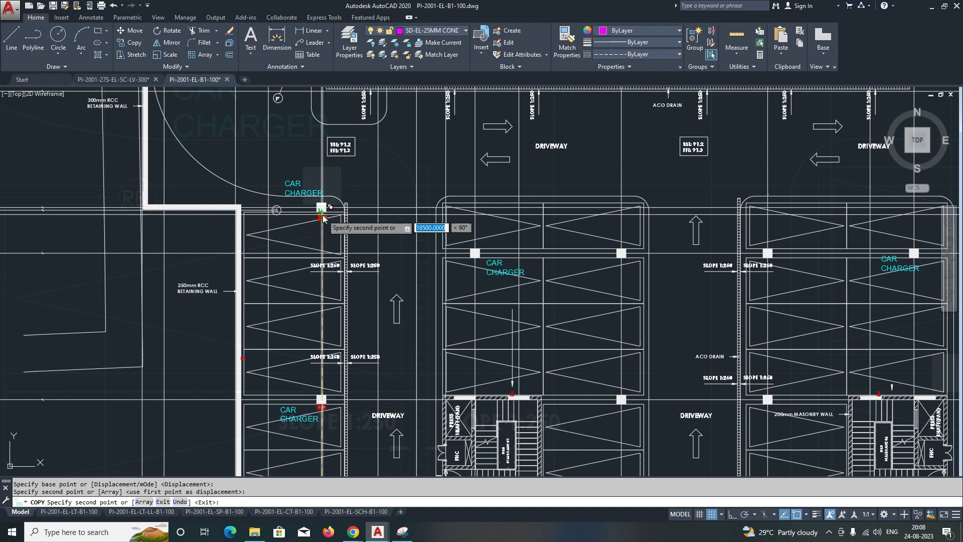
pyautogui.moveTo(316, 211); pyautogui.dragTo(301, 241, button='middle')
pyautogui.scroll(3, 272, 228)
pyautogui.scroll(3, 271, 229)
pyautogui.press('Return')
pyautogui.press('Return')
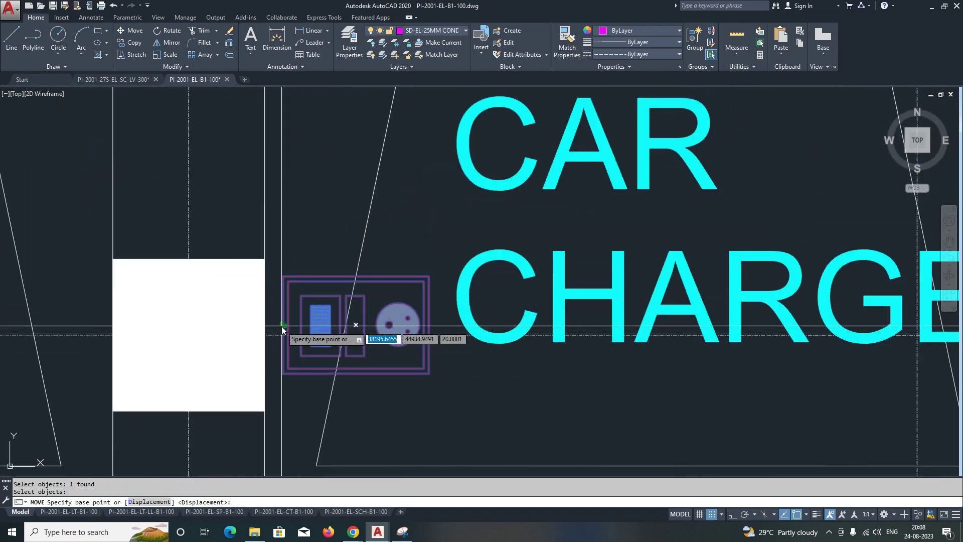
# Copy the charger socket block to the parapet-wall charger column.
pyautogui.click(282, 326)
pyautogui.press('Return')
pyautogui.scroll(2, 266, 277)
pyautogui.click(266, 278)
pyautogui.scroll(-3, 267, 278)
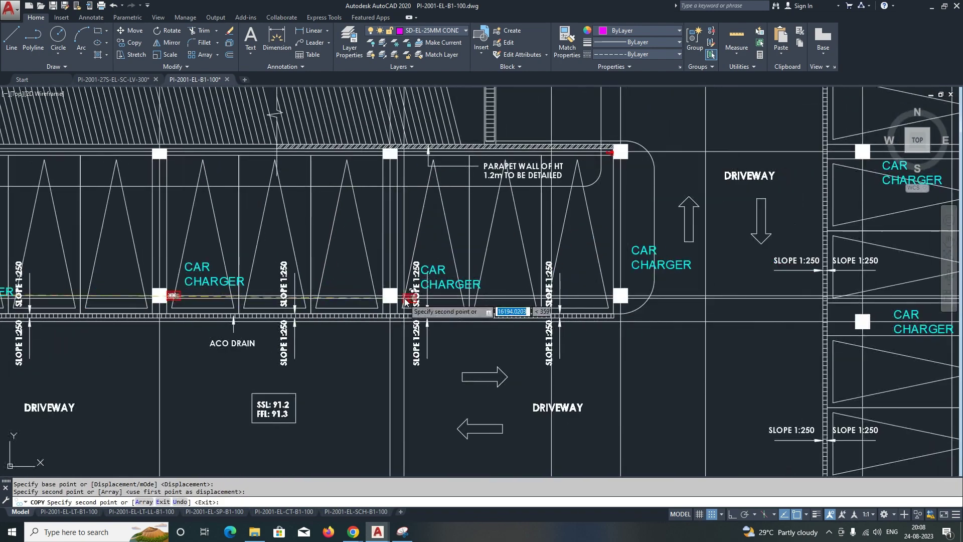
pyautogui.click(517, 148)
pyautogui.moveTo(512, 226)
pyautogui.mouseDown(button='middle')
pyautogui.moveTo(501, 300)
pyautogui.moveTo(456, 251)
pyautogui.mouseUp(button='middle')
pyautogui.scroll(3, 502, 298)
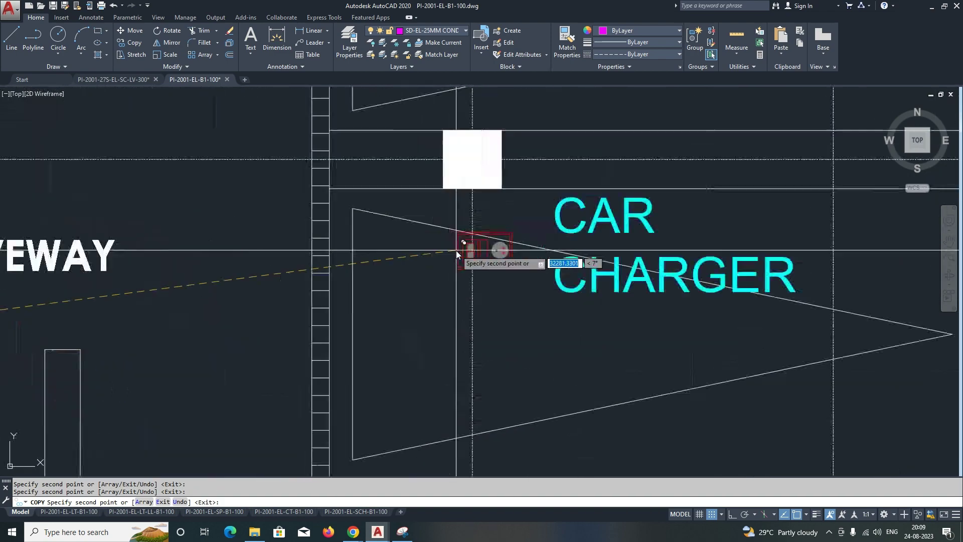
pyautogui.press('Return')
pyautogui.write('m')
# Place a socket at the right-hand charger column beside its white column square.
pyautogui.press('Return')
pyautogui.click(473, 165)
pyautogui.press('Return')
pyautogui.click(475, 180)
pyautogui.scroll(-3, 459, 252)
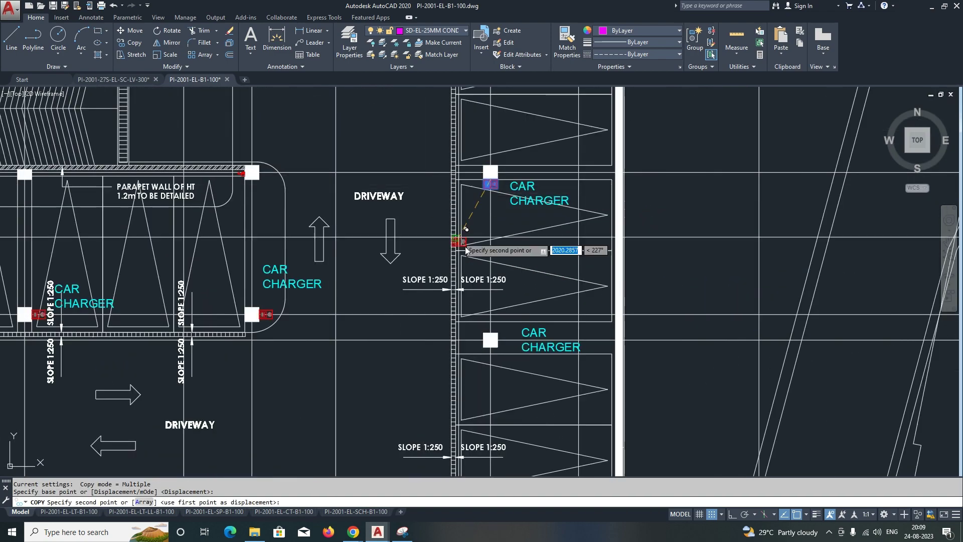
pyautogui.click(444, 251)
pyautogui.scroll(3, 410, 270)
pyautogui.scroll(3, 426, 244)
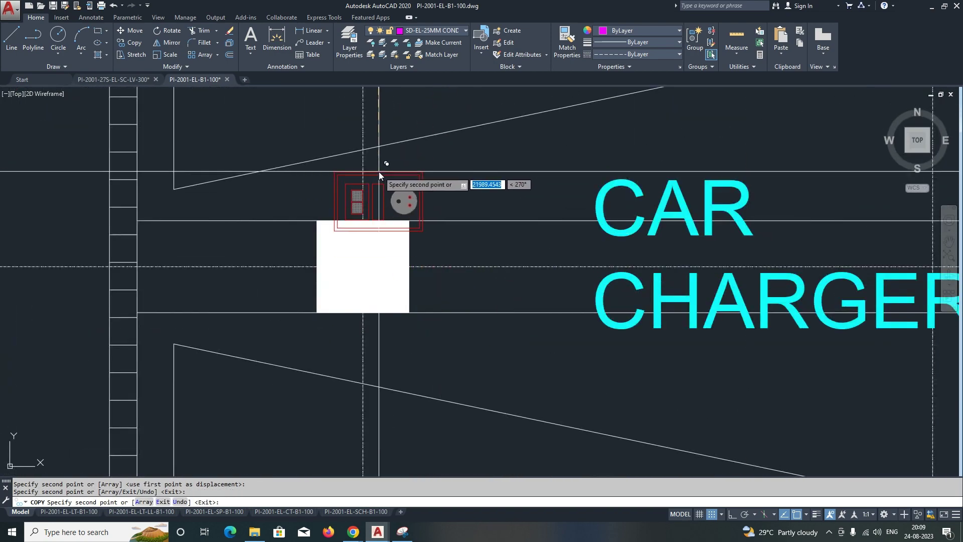
pyautogui.press('Return')
pyautogui.write('m')
pyautogui.press('Return')
pyautogui.click(455, 232)
pyautogui.scroll(3, 446, 254)
pyautogui.scroll(-3, 403, 239)
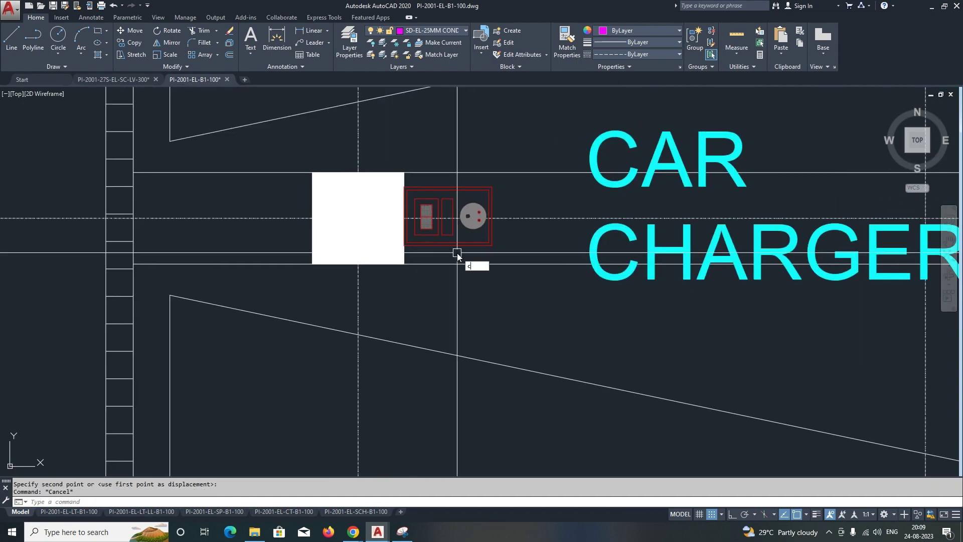
pyautogui.click(457, 263)
pyautogui.write('co')
pyautogui.press('Return')
pyautogui.scroll(-3, 394, 317)
pyautogui.scroll(3, 441, 277)
pyautogui.scroll(-3, 442, 278)
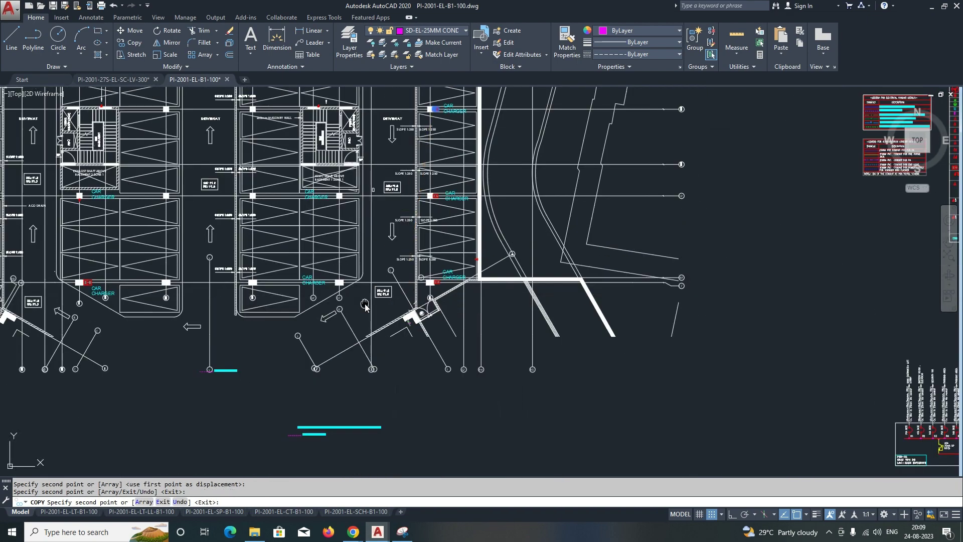
pyautogui.scroll(3, 400, 279)
pyautogui.scroll(2, 398, 278)
# Copy the socket block to another charger column, then cancel a further copy.
pyautogui.press('Return')
pyautogui.press('Return')
pyautogui.click(426, 293)
pyautogui.press('Return')
pyautogui.scroll(-3, 426, 295)
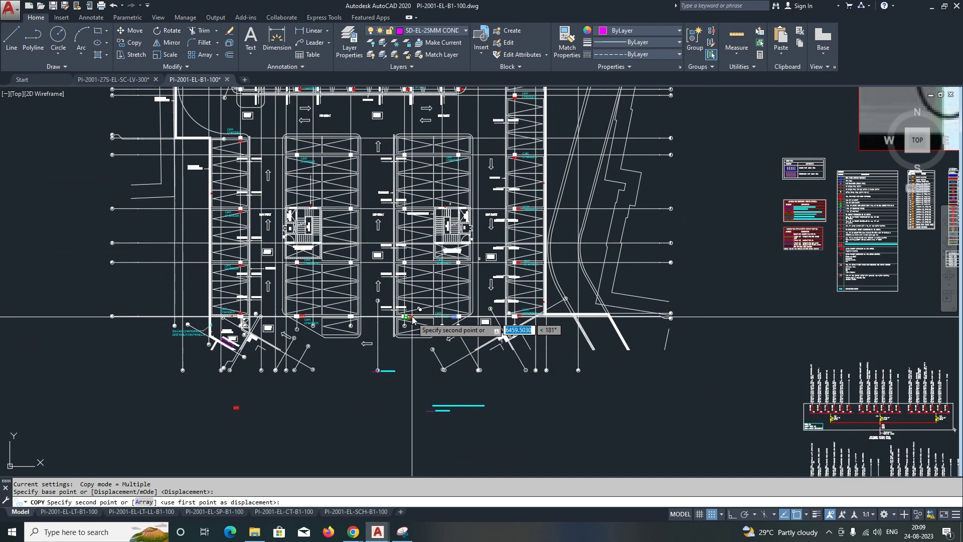
pyautogui.scroll(3, 439, 305)
pyautogui.click(439, 304)
pyautogui.scroll(-3, 438, 305)
pyautogui.scroll(-3, 476, 253)
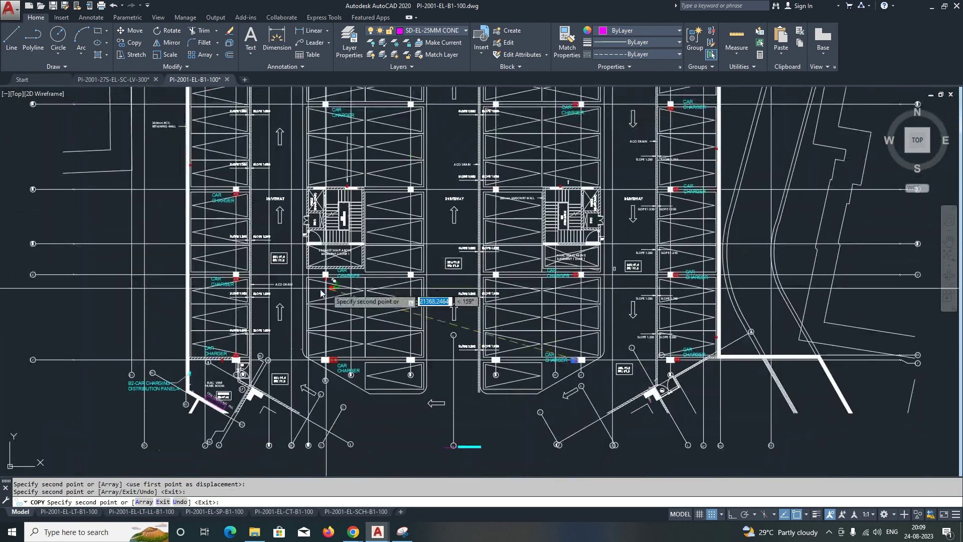
pyautogui.scroll(5, 323, 258)
pyautogui.click(294, 252)
pyautogui.press('Return')
pyautogui.write('co')
pyautogui.press('Return')
pyautogui.click(314, 262)
pyautogui.press('Return')
pyautogui.click(314, 263)
pyautogui.scroll(-3, 314, 262)
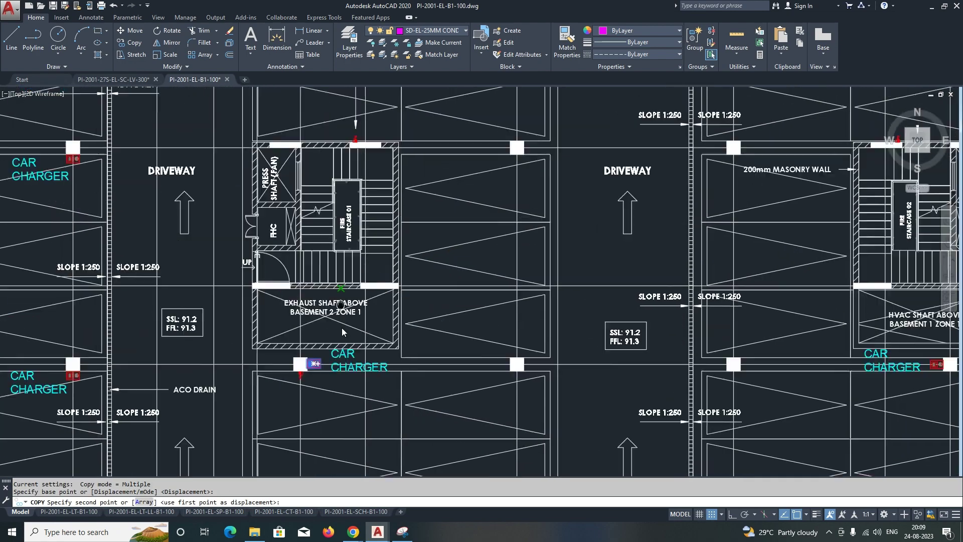
pyautogui.scroll(-2, 399, 202)
pyautogui.press('Escape')
pyautogui.press('Escape')
pyautogui.scroll(3, 399, 200)
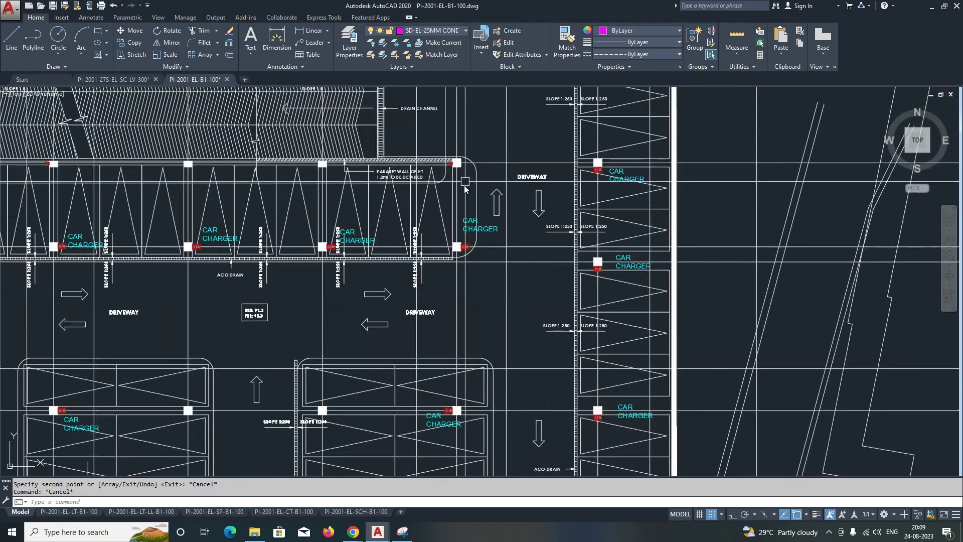
pyautogui.scroll(-3, 244, 399)
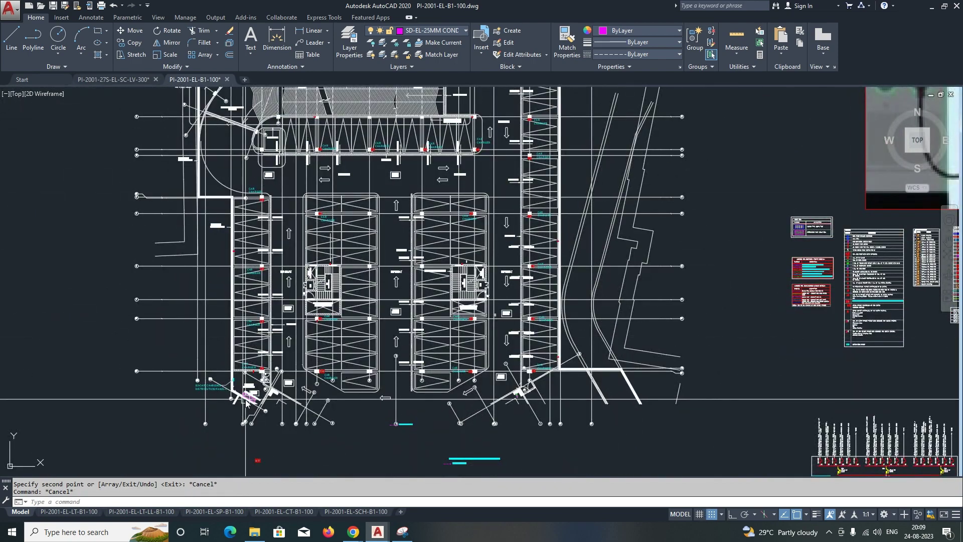
pyautogui.scroll(4, 246, 398)
pyautogui.scroll(-1, 245, 399)
pyautogui.scroll(-2, 248, 376)
pyautogui.scroll(4, 260, 308)
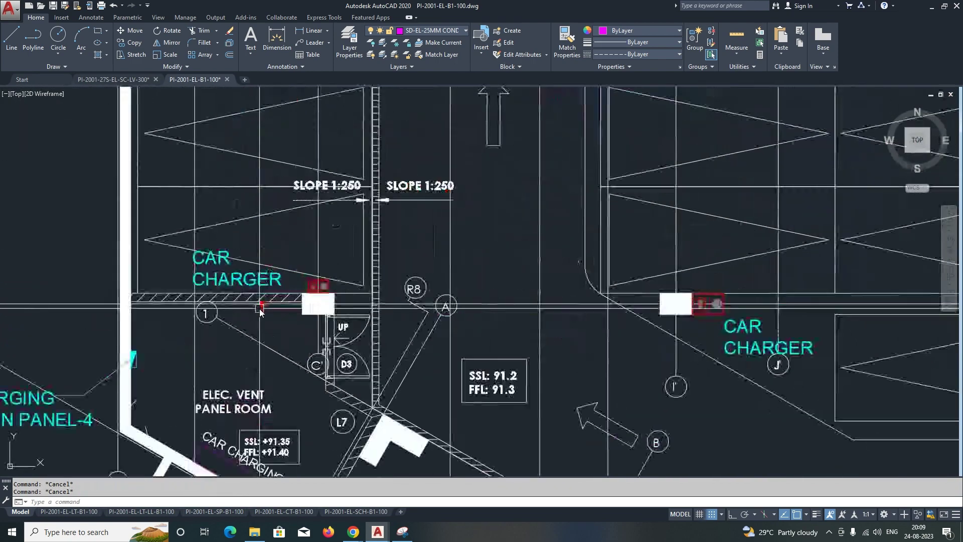
pyautogui.scroll(4, 303, 290)
pyautogui.write('pl')
# Draw polyline wire legs from the charger socket down to the distribution panel.
pyautogui.press('Return')
pyautogui.click(305, 281)
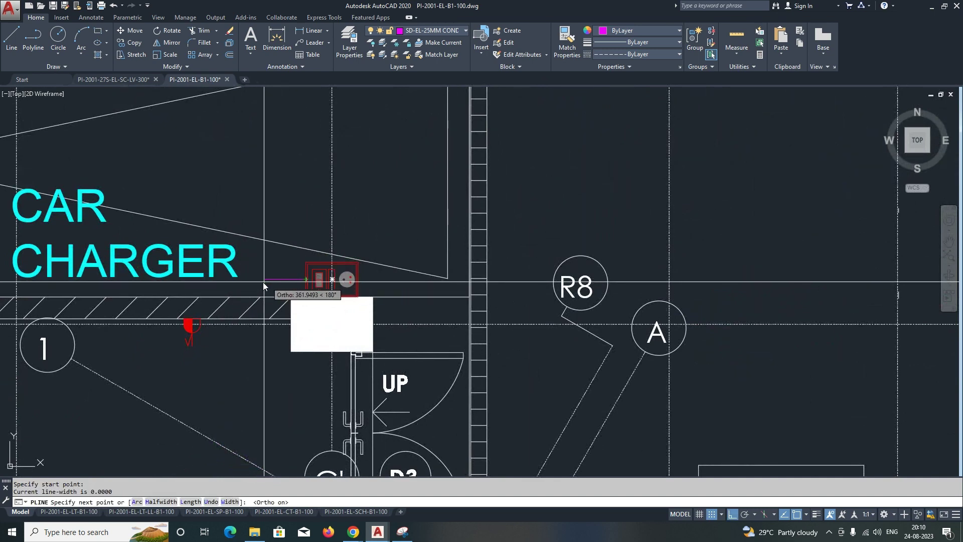
pyautogui.click(263, 281)
pyautogui.scroll(-4, 272, 337)
pyautogui.scroll(2, 275, 312)
pyautogui.click(268, 313)
pyautogui.press('Escape')
pyautogui.press('Return')
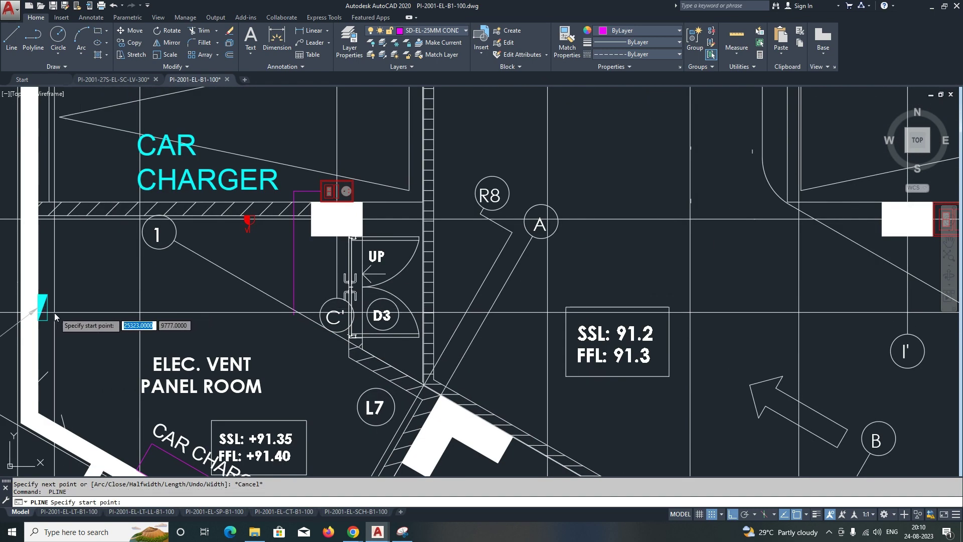
pyautogui.press('Escape')
pyautogui.write('f')
# Fillet the two wire legs together to close the corner.
pyautogui.press('Return')
pyautogui.click(293, 299)
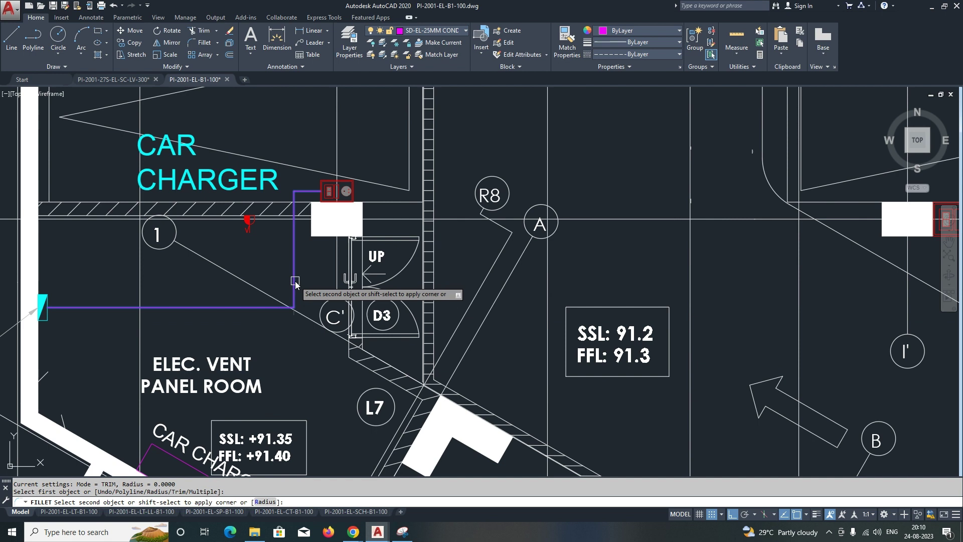
pyautogui.click(295, 282)
pyautogui.write('lt')
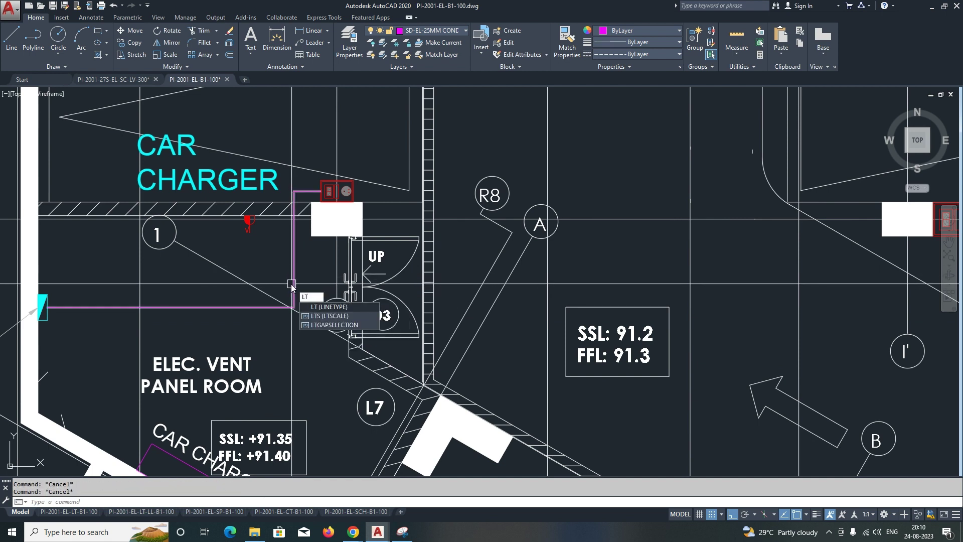
# Check the Lineweight dropdown without changing it and open the Properties palette.
pyautogui.press('Escape')
pyautogui.press('Escape')
pyautogui.click(653, 43)
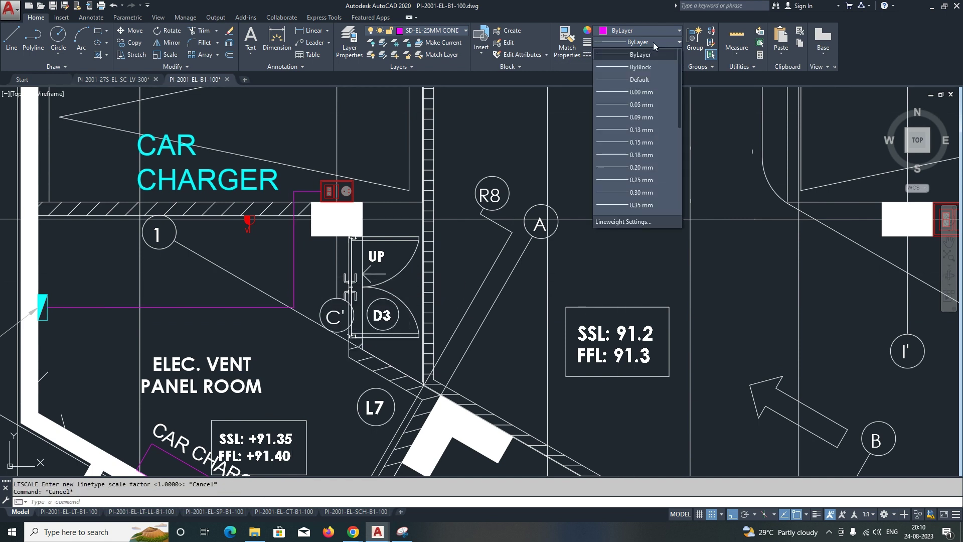
pyautogui.click(654, 55)
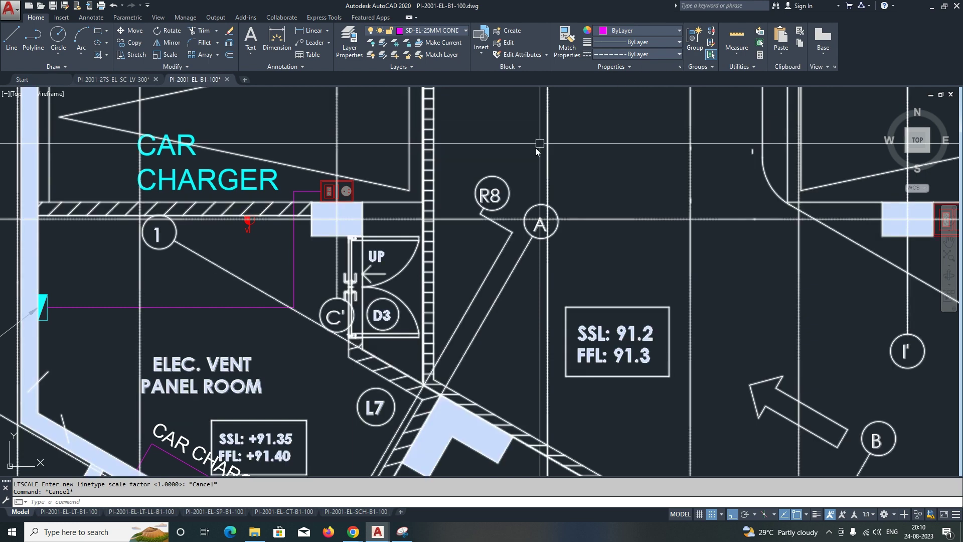
pyautogui.hotkey('ctrl', '1')
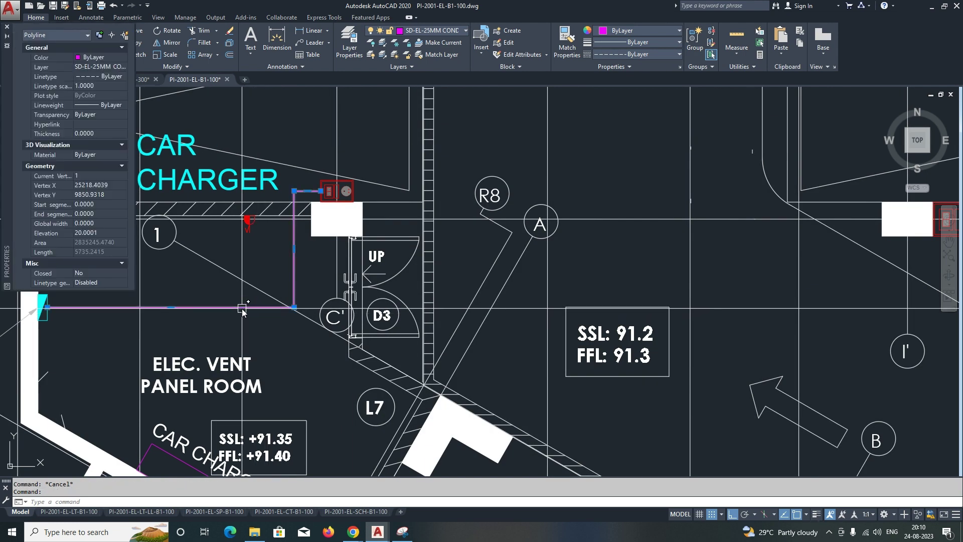
pyautogui.press('Escape')
pyautogui.write('LTS')
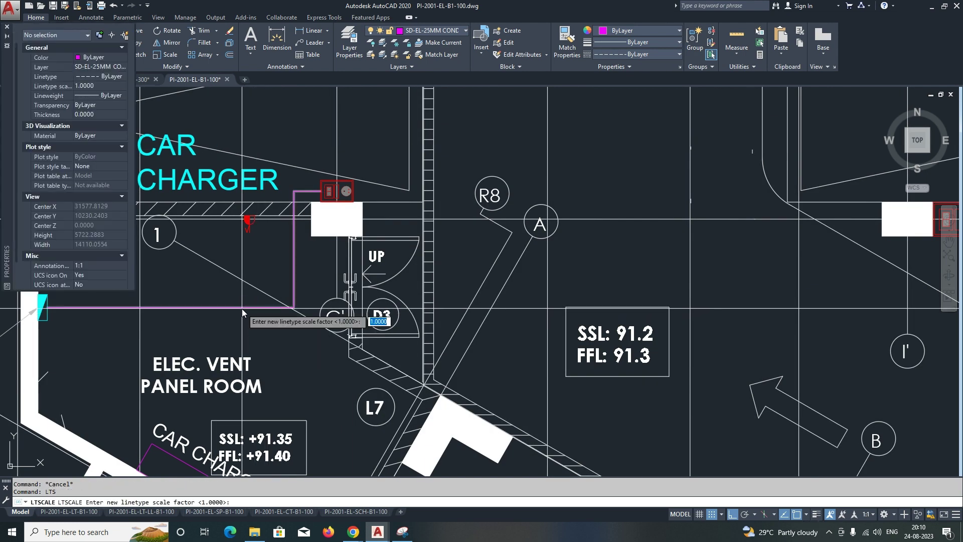
pyautogui.write('100')
# Apply linetype scales of 100 and then 200, then restart LTSCALE.
pyautogui.press('Return')
pyautogui.press('Return')
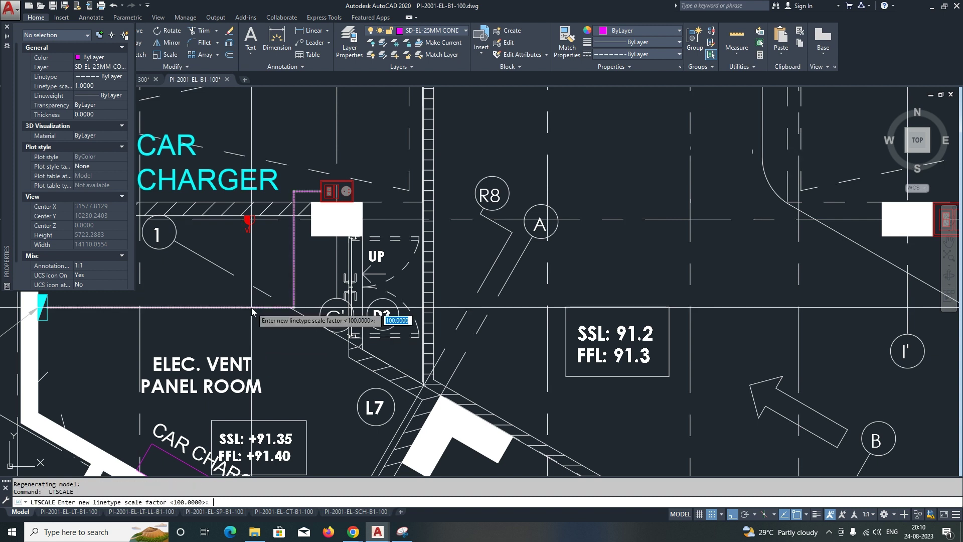
pyautogui.write('200')
pyautogui.press('Return')
pyautogui.press('Return')
pyautogui.write('500')
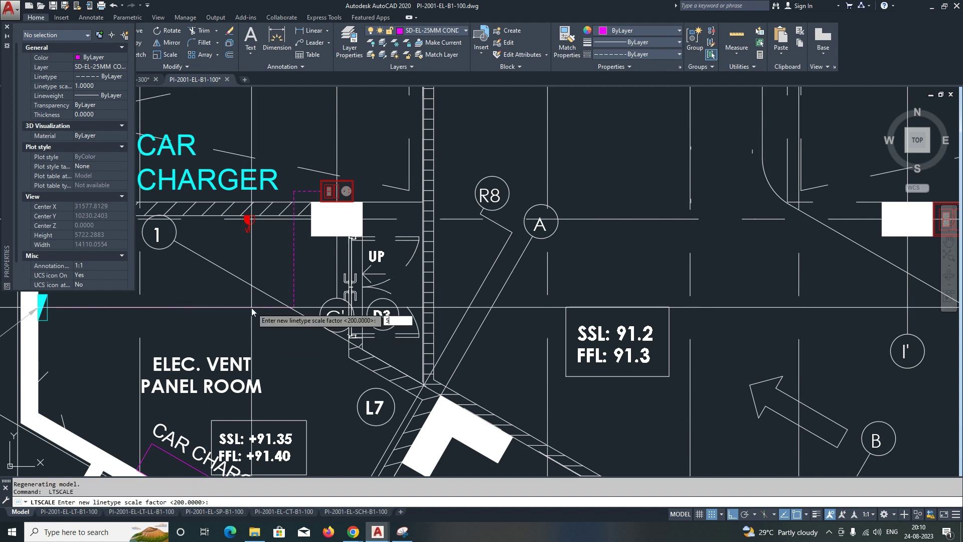
pyautogui.press('Return')
pyautogui.press('Escape')
pyautogui.press('Return')
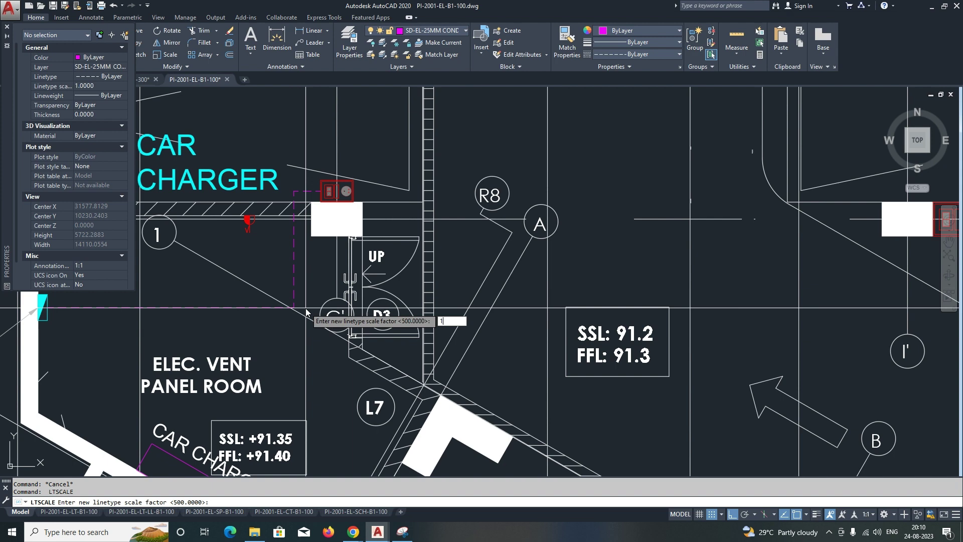
pyautogui.scroll(-4, 306, 312)
pyautogui.scroll(1, 305, 312)
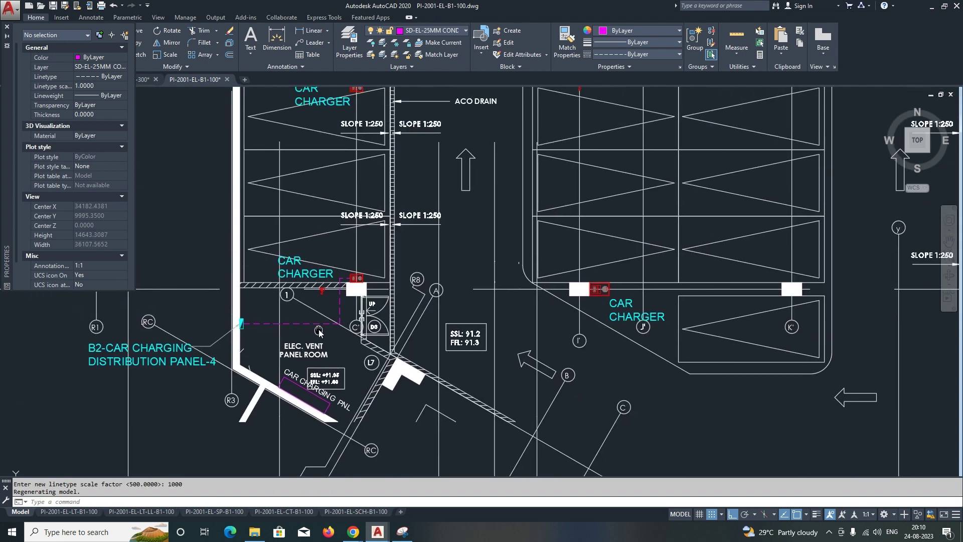
pyautogui.scroll(1, 305, 325)
pyautogui.write('lck')
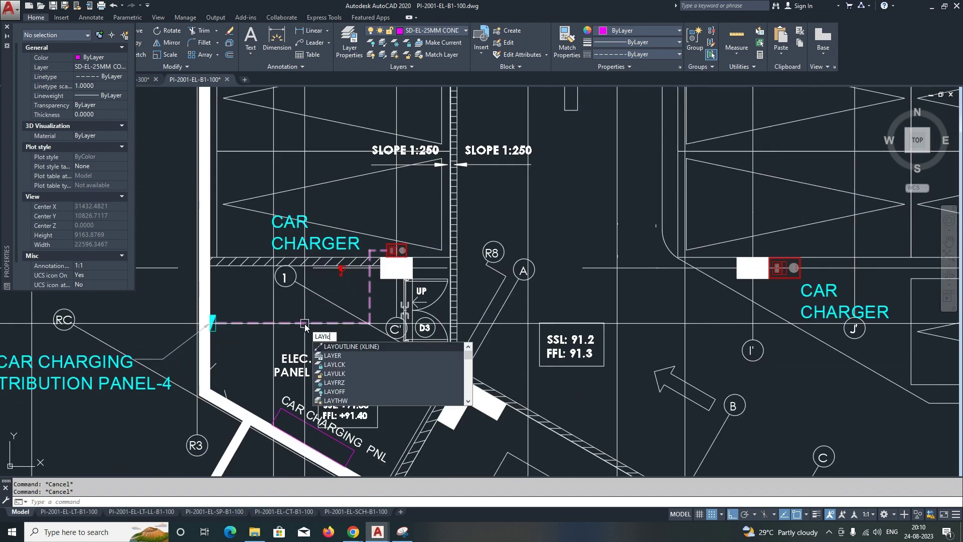
# Lock the SD-ELE SERVICE layer by picking one of its objects.
pyautogui.press('Return')
pyautogui.click(318, 291)
pyautogui.press('Escape')
pyautogui.scroll(-5, 344, 311)
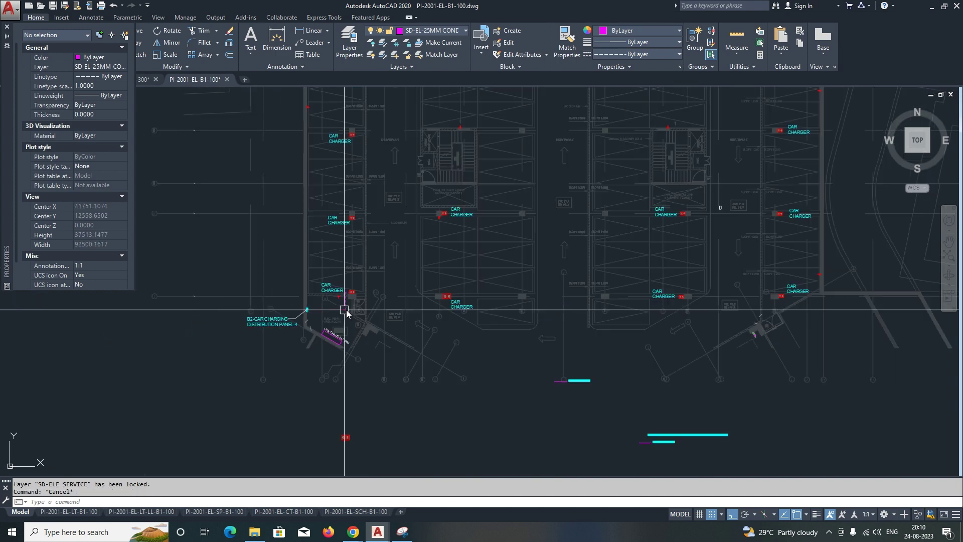
pyautogui.scroll(3, 382, 275)
pyautogui.scroll(2, 355, 264)
pyautogui.scroll(2, 339, 294)
pyautogui.write('pl')
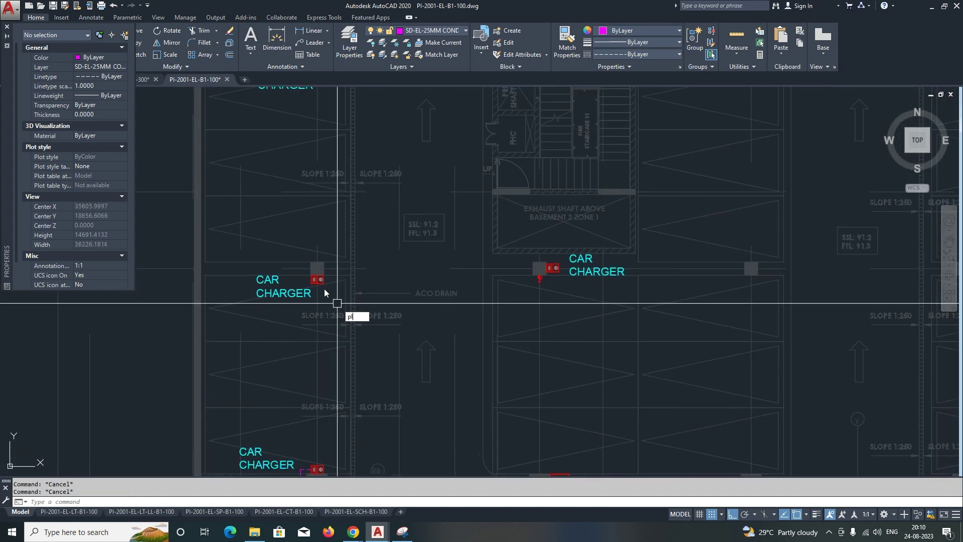
pyautogui.scroll(3, 324, 288)
# Draw a dashed polyline wire from the car charger toward the panel route.
pyautogui.press('Return')
pyautogui.click(323, 266)
pyautogui.scroll(-3, 323, 266)
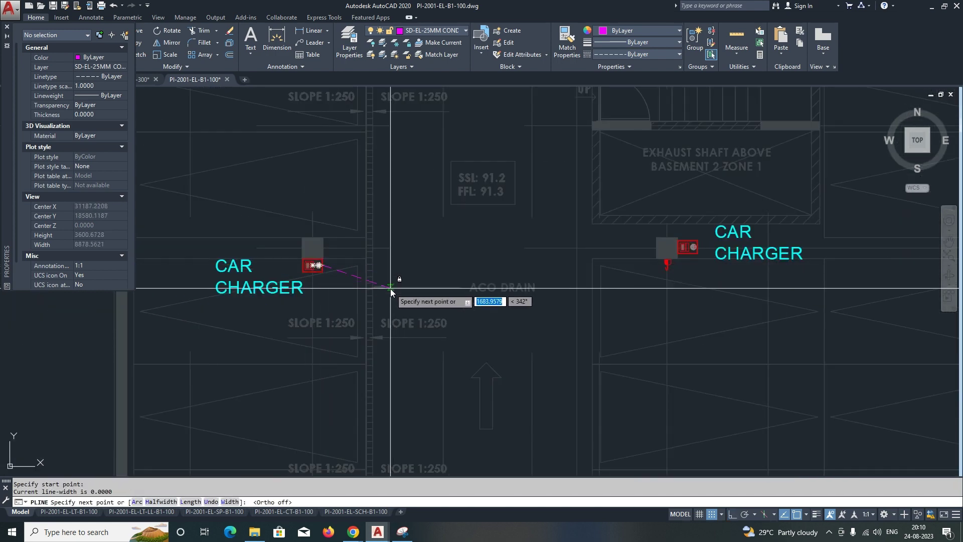
pyautogui.click(401, 266)
pyautogui.scroll(-3, 406, 301)
pyautogui.scroll(3, 405, 293)
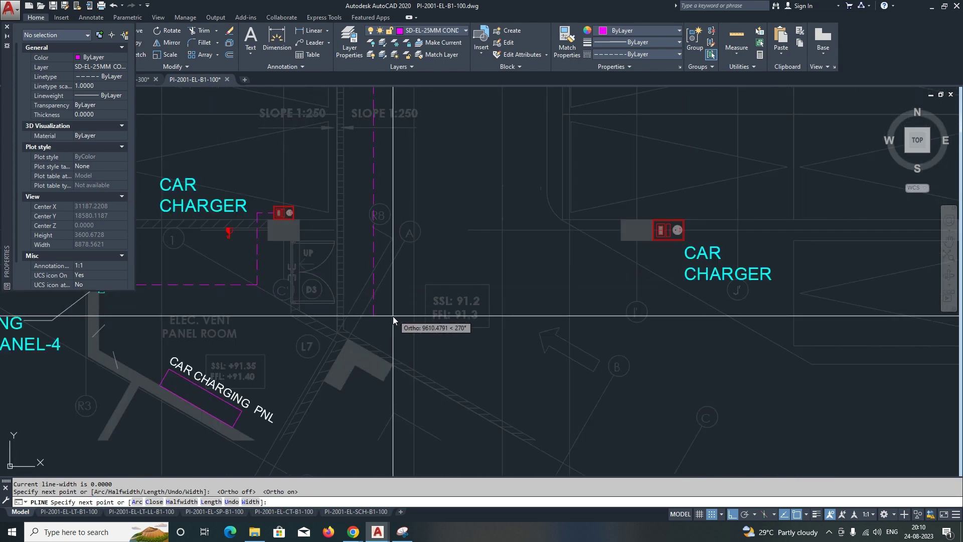
pyautogui.click(295, 329)
pyautogui.scroll(-3, 301, 329)
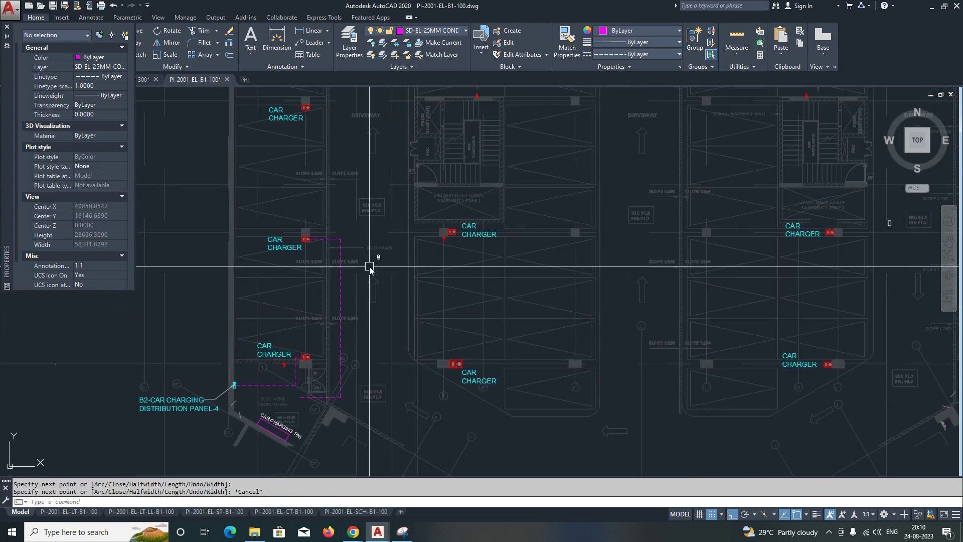
pyautogui.press('Escape')
pyautogui.scroll(3, 354, 308)
pyautogui.scroll(3, 340, 308)
pyautogui.write('o')
# Offset the new wire to place a parallel copy beside it.
pyautogui.press('Return')
pyautogui.click(346, 295)
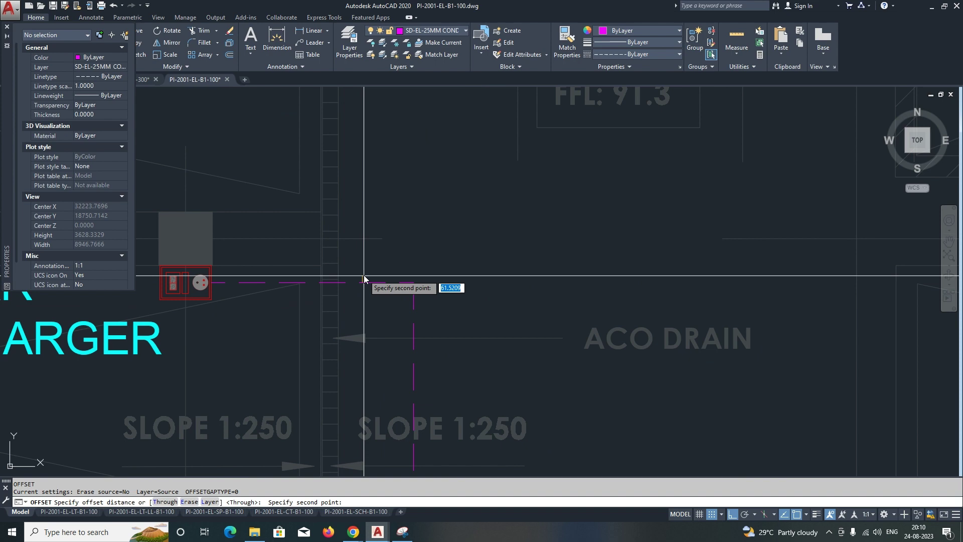
pyautogui.click(364, 283)
pyautogui.click(384, 273)
pyautogui.press('Escape')
pyautogui.click(343, 271)
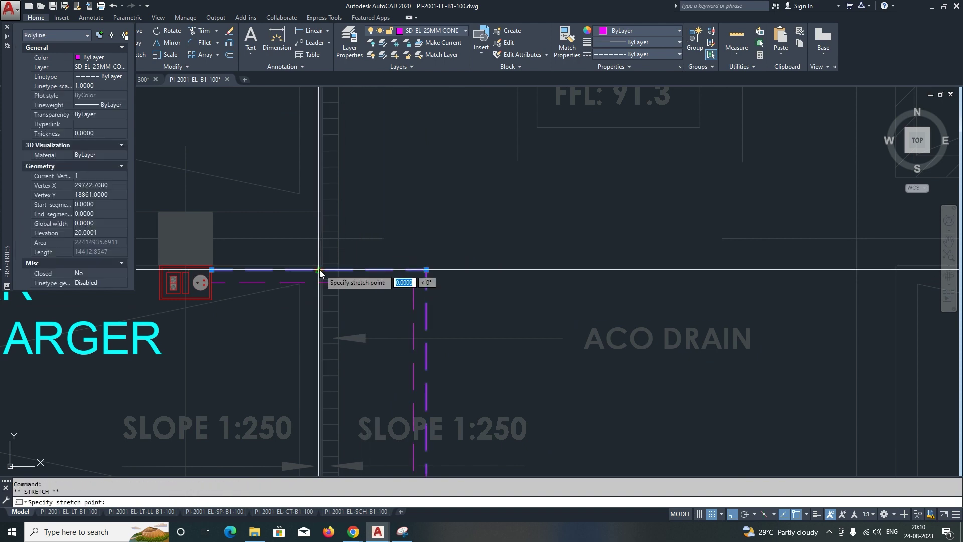
pyautogui.scroll(-3, 319, 273)
pyautogui.scroll(2, 321, 176)
pyautogui.scroll(2, 323, 173)
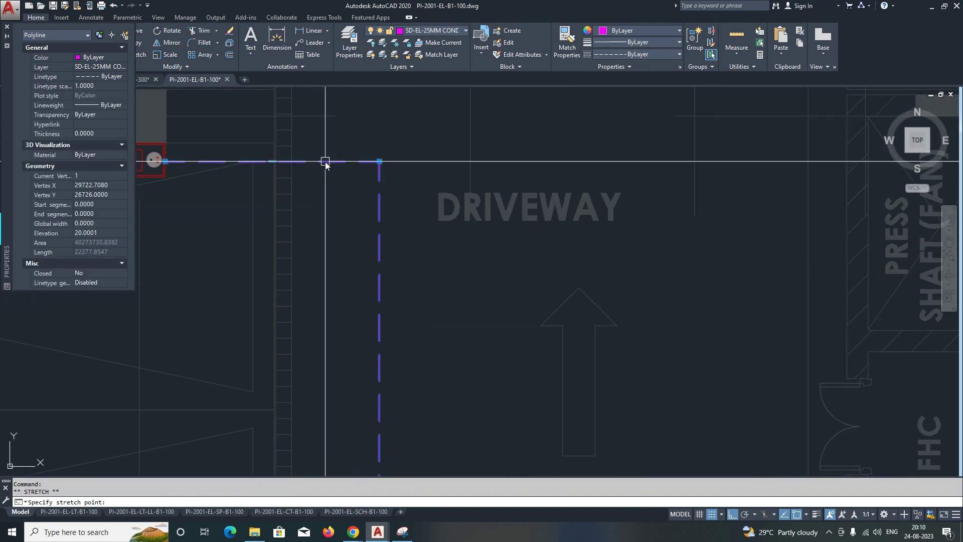
pyautogui.scroll(-3, 326, 162)
pyautogui.press('Escape')
pyautogui.scroll(-1, 338, 226)
pyautogui.press('Return')
pyautogui.press('Return')
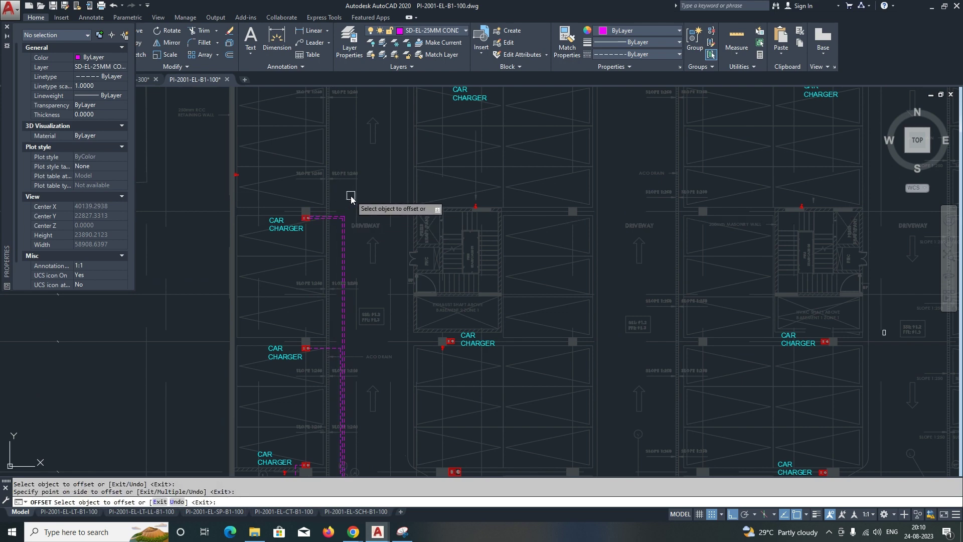
pyautogui.scroll(3, 350, 197)
pyautogui.press('Escape')
pyautogui.write('s')
# Stretch the parallel wire ends over to meet the existing route.
pyautogui.press('Return')
pyautogui.scroll(2, 361, 211)
pyautogui.moveTo(441, 211); pyautogui.dragTo(183, 214)
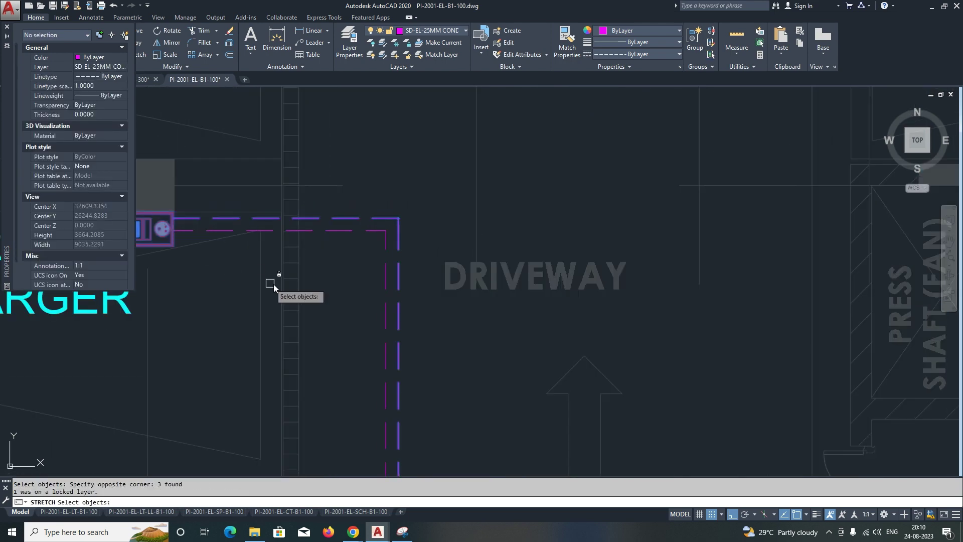
pyautogui.click(273, 284)
pyautogui.click(155, 223)
pyautogui.press('Return')
pyautogui.click(176, 215)
pyautogui.scroll(-2, 205, 187)
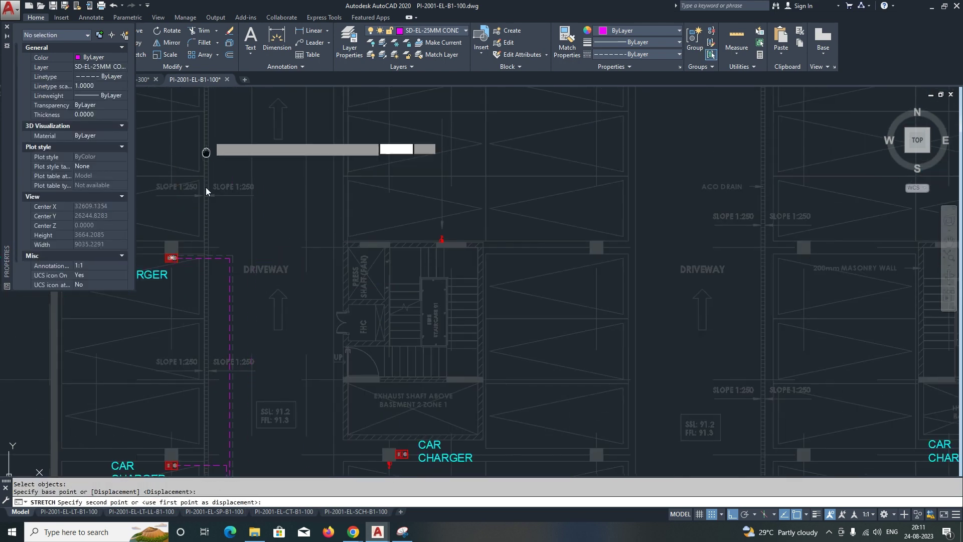
pyautogui.scroll(5, 205, 187)
pyautogui.scroll(-4, 169, 179)
pyautogui.press('Escape')
pyautogui.scroll(-8, 166, 119)
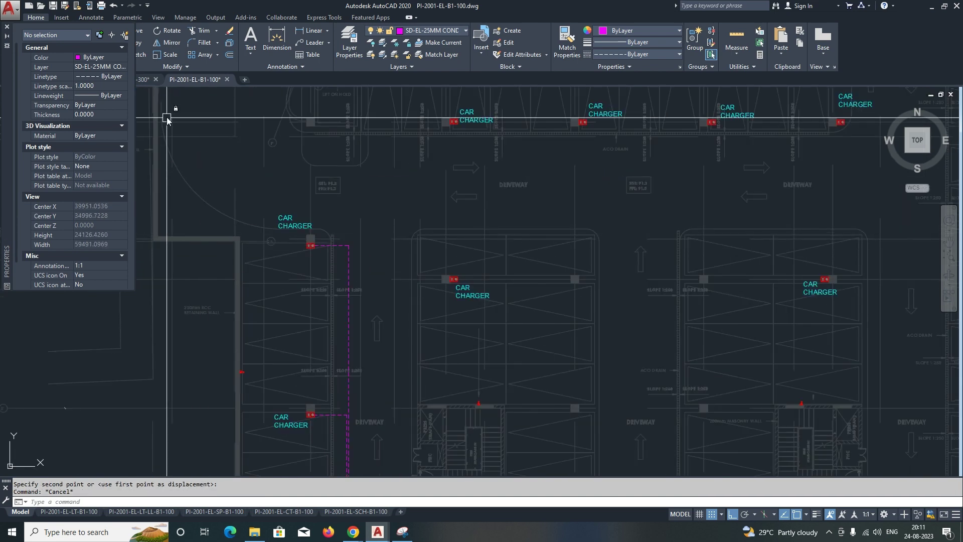
pyautogui.scroll(-3, 398, 198)
pyautogui.press('Escape')
pyautogui.scroll(3, 368, 233)
pyautogui.scroll(3, 367, 232)
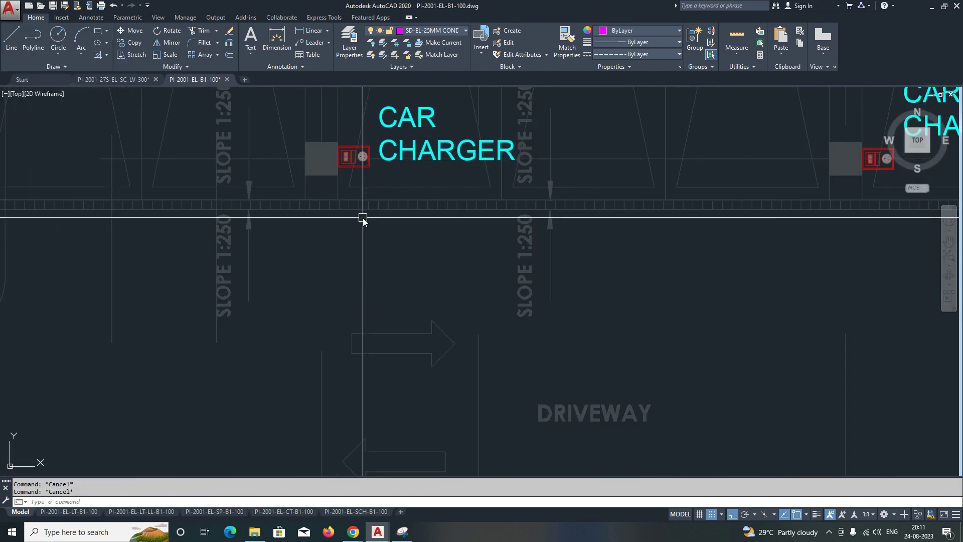
pyautogui.write('pl')
# Draw a dashed polyline wire down from the upper car charger.
pyautogui.press('Return')
pyautogui.scroll(2, 356, 175)
pyautogui.click(350, 147)
pyautogui.scroll(-3, 350, 147)
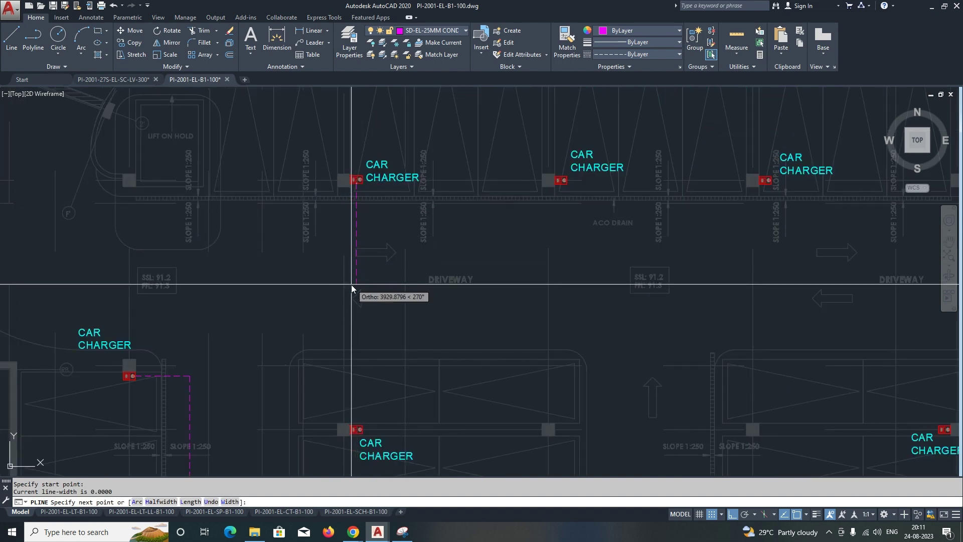
pyautogui.moveTo(365, 341)
pyautogui.mouseDown(button='middle')
pyautogui.moveTo(381, 275)
pyautogui.moveTo(339, 245)
pyautogui.mouseUp(button='middle')
pyautogui.click(381, 274)
pyautogui.scroll(2, 352, 241)
pyautogui.press('Return')
pyautogui.write('o')
# Join the upper charger wire to the vertical dashed wire at a corner.
pyautogui.press('Return')
pyautogui.press('Return')
pyautogui.click(337, 249)
pyautogui.write('f')
pyautogui.press('Return')
pyautogui.click(340, 260)
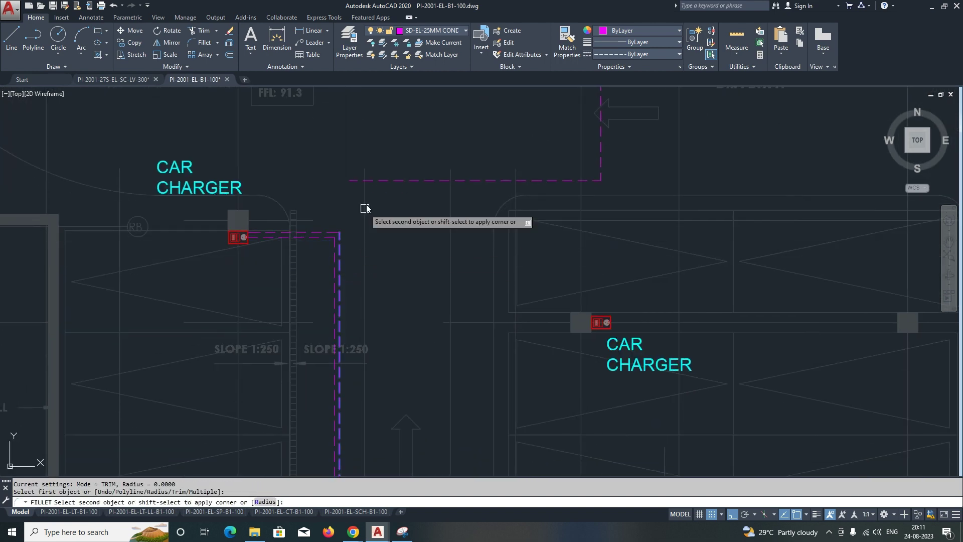
pyautogui.click(382, 183)
pyautogui.scroll(-5, 376, 302)
pyautogui.scroll(2, 321, 334)
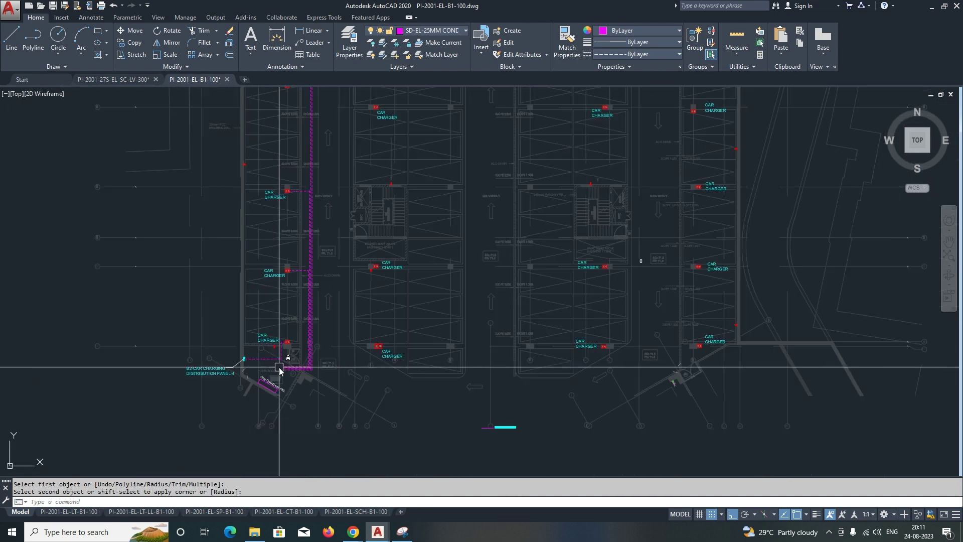
pyautogui.scroll(1, 351, 301)
pyautogui.write('o')
# Offset a dashed wire to create another parallel route beside it.
pyautogui.press('Return')
pyautogui.press('Return')
pyautogui.scroll(3, 303, 253)
pyautogui.scroll(2, 303, 254)
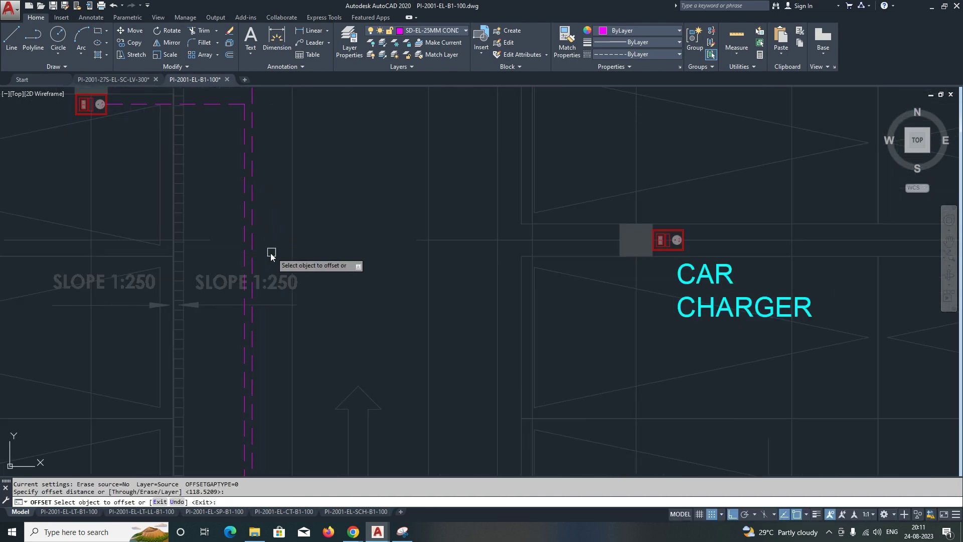
pyautogui.click(256, 256)
pyautogui.click(325, 258)
pyautogui.press('Escape')
pyautogui.press('Escape')
pyautogui.write('pl')
# Draw a wire from the far right charger up and left toward the route.
pyautogui.press('Return')
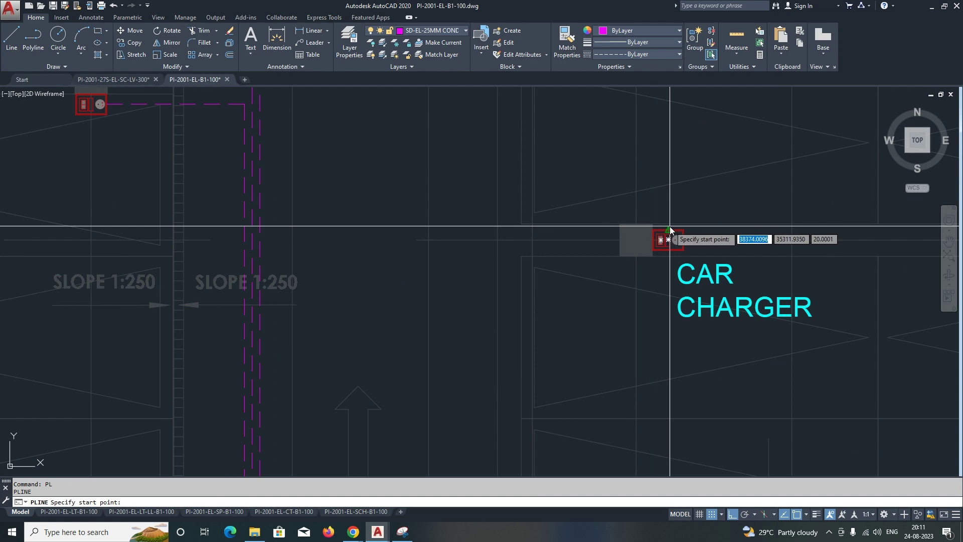
pyautogui.click(670, 227)
pyautogui.click(668, 197)
pyautogui.click(280, 209)
pyautogui.write('f')
pyautogui.click(261, 236)
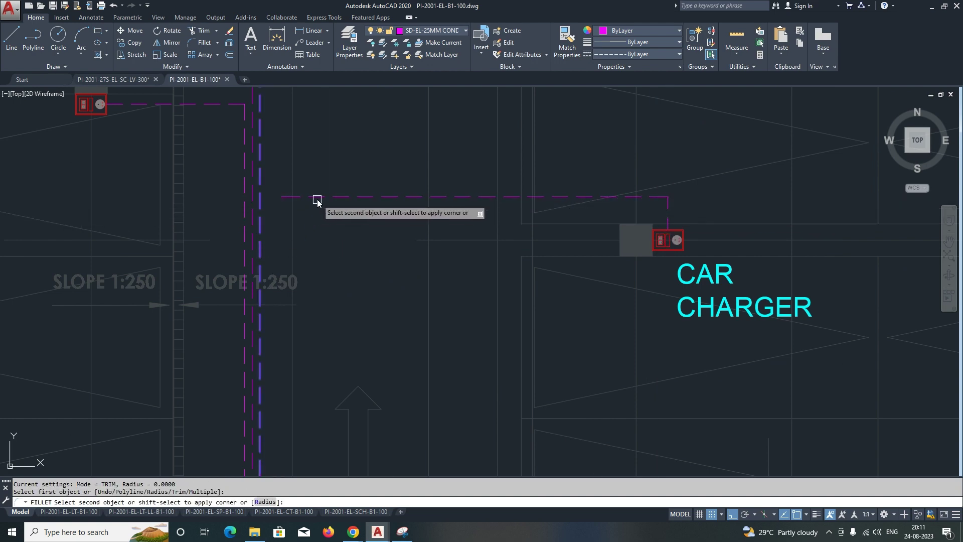
pyautogui.scroll(-3, 343, 237)
pyautogui.scroll(-2, 362, 249)
pyautogui.press('Escape')
pyautogui.scroll(-2, 376, 258)
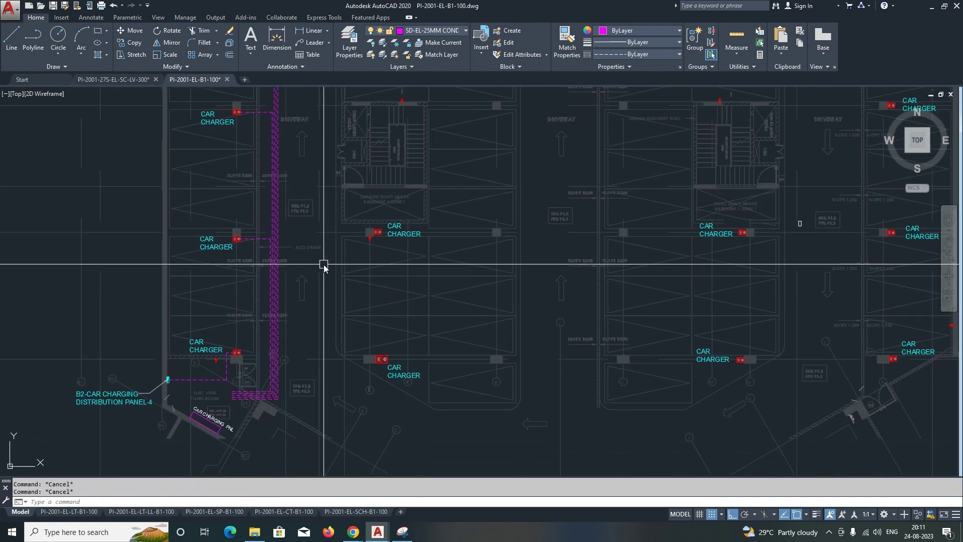
pyautogui.write('o')
# Draw a dashed wire from a car charger down and left to the riser route.
pyautogui.press('Return')
pyautogui.press('Return')
pyautogui.scroll(5, 273, 287)
pyautogui.scroll(-3, 376, 264)
pyautogui.scroll(4, 408, 244)
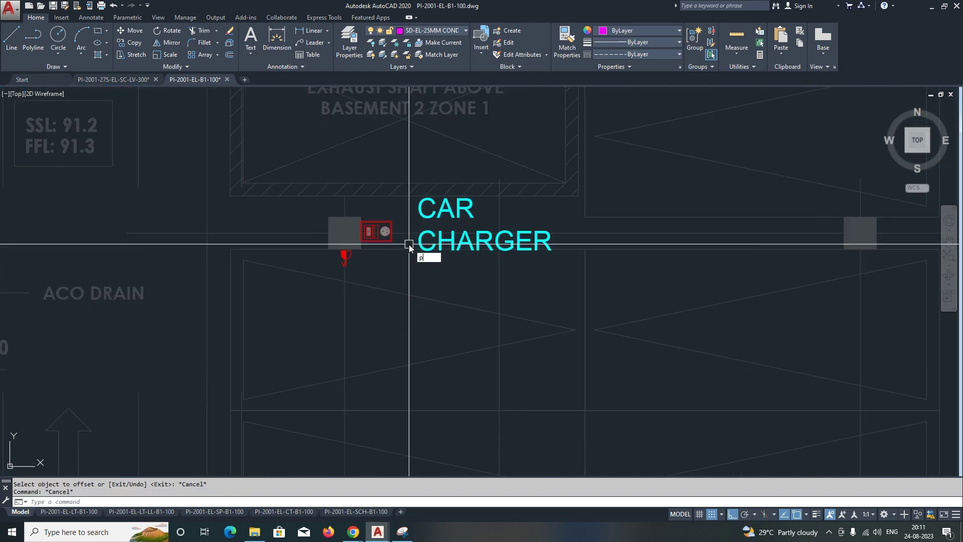
pyautogui.write('pl')
pyautogui.press('Return')
pyautogui.click(377, 243)
pyautogui.scroll(-1, 380, 295)
pyautogui.click(380, 291)
pyautogui.scroll(2, 261, 294)
pyautogui.click(221, 302)
pyautogui.write('f')
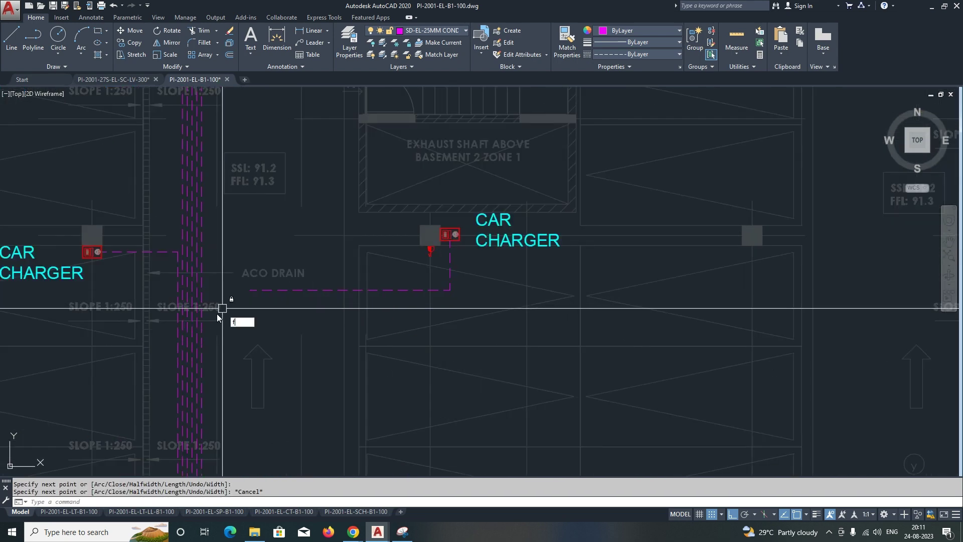
pyautogui.click(259, 290)
pyautogui.press('Escape')
pyautogui.press('Escape')
pyautogui.scroll(5, 451, 263)
pyautogui.scroll(-7, 441, 254)
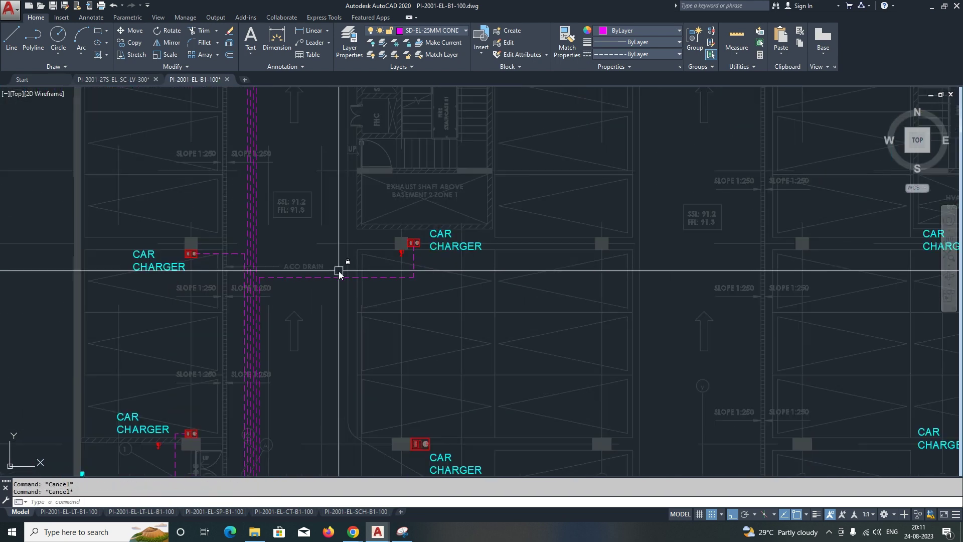
# Run a wire up from the next charger and close its corner into the riser.
pyautogui.moveTo(338, 271); pyautogui.dragTo(321, 244, button='middle')
pyautogui.scroll(-5, 322, 243)
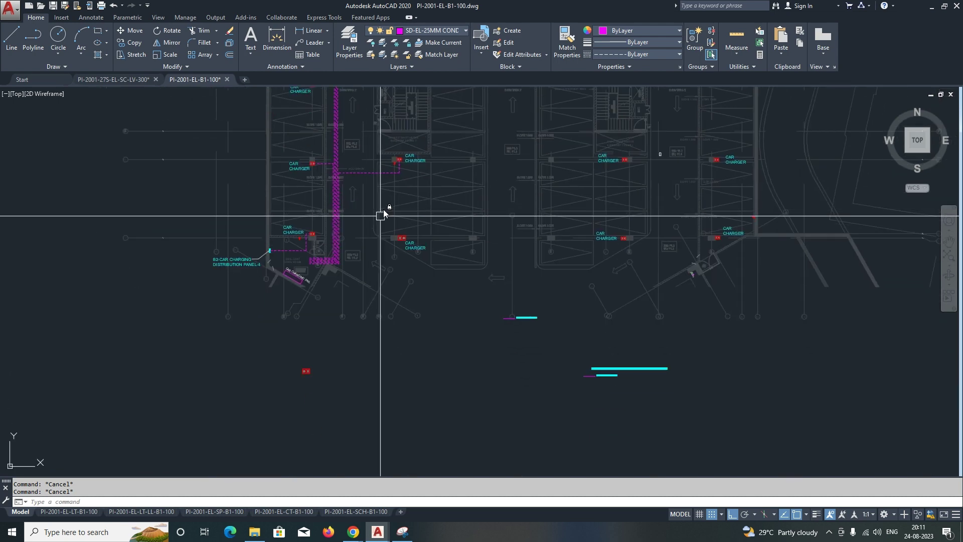
pyautogui.scroll(6, 400, 240)
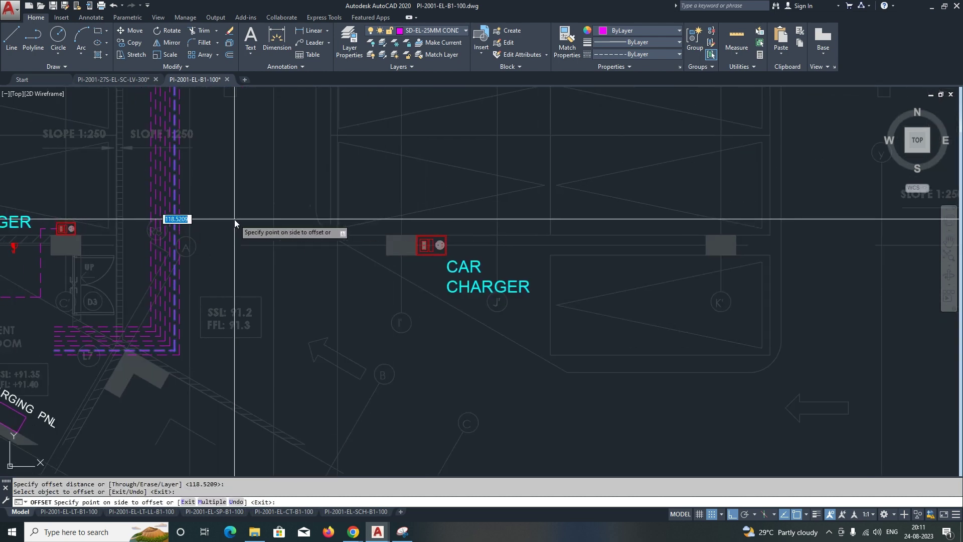
pyautogui.click(431, 236)
pyautogui.click(430, 200)
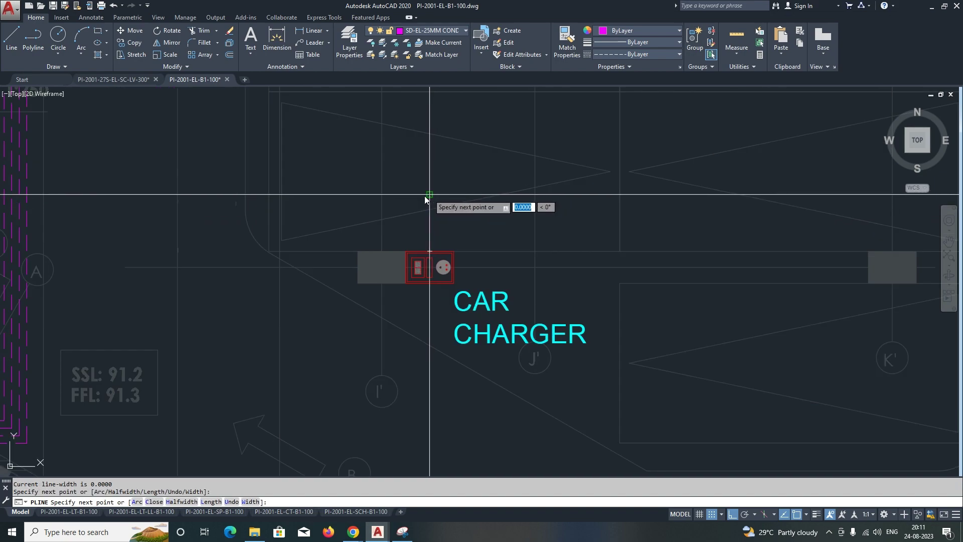
pyautogui.scroll(2, 236, 222)
pyautogui.click(257, 196)
pyautogui.scroll(-5, 260, 208)
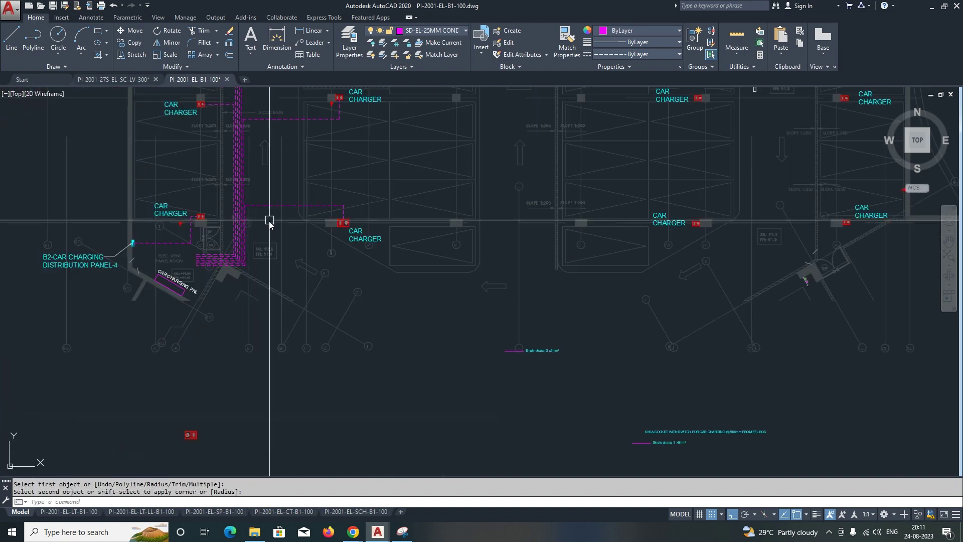
pyautogui.scroll(2, 246, 314)
pyautogui.scroll(-2, 266, 235)
pyautogui.scroll(2, 267, 236)
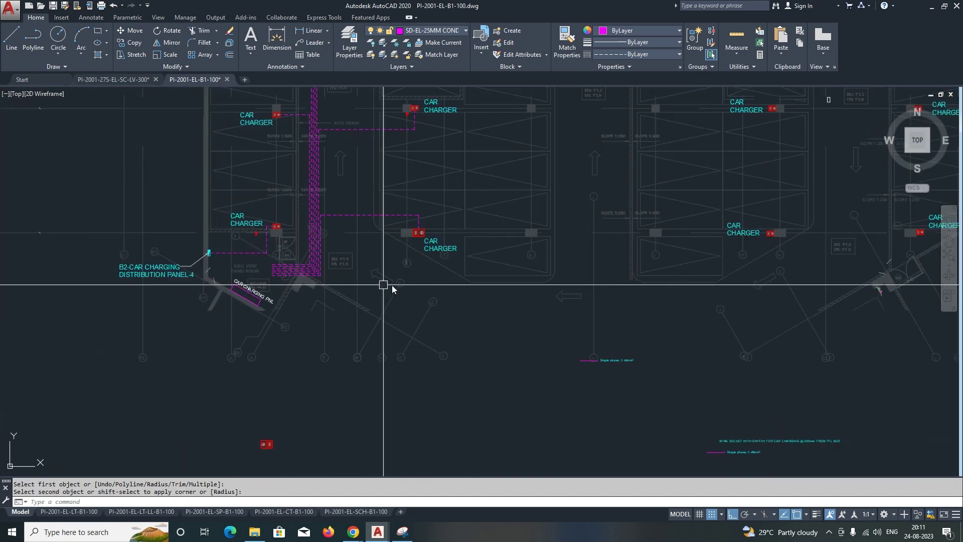
pyautogui.scroll(2, 489, 280)
pyautogui.scroll(-4, 376, 271)
pyautogui.scroll(1, 362, 268)
# Sketch and discard a trial polyline near the panel room.
pyautogui.press('Escape')
pyautogui.press('Escape')
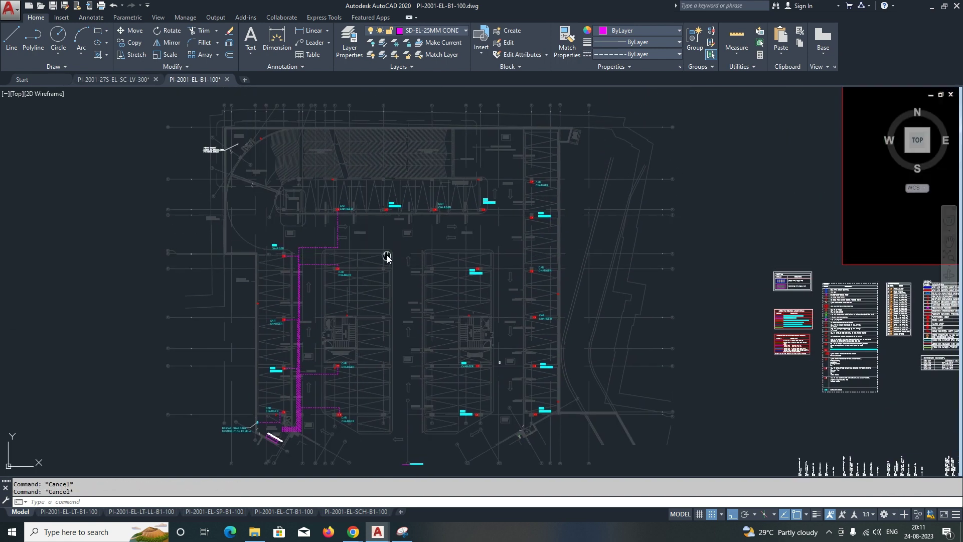
pyautogui.scroll(3, 233, 361)
pyautogui.scroll(3, 323, 354)
pyautogui.scroll(-1, 270, 276)
pyautogui.moveTo(271, 276); pyautogui.dragTo(326, 268, button='middle')
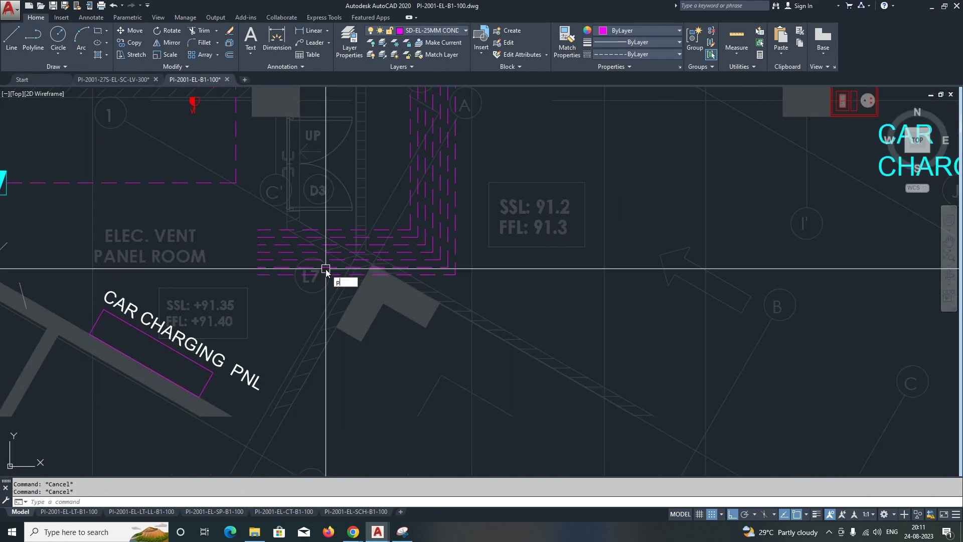
pyautogui.scroll(3, 326, 269)
pyautogui.write('pl')
pyautogui.press('Return')
pyautogui.click(292, 224)
pyautogui.click(257, 223)
pyautogui.click(270, 389)
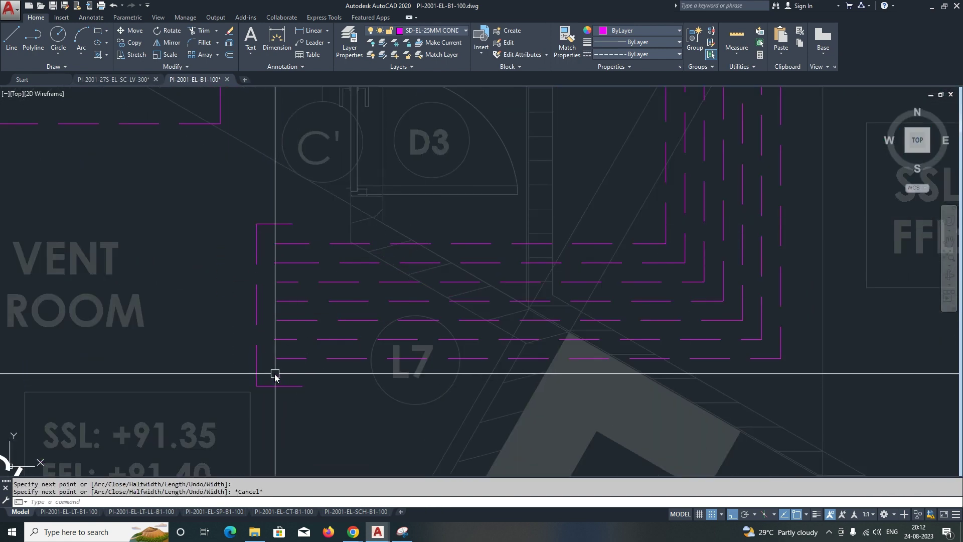
pyautogui.press('Escape')
pyautogui.scroll(4, 301, 226)
pyautogui.press('Escape')
pyautogui.press('Escape')
pyautogui.scroll(-5, 340, 224)
pyautogui.scroll(2, 239, 233)
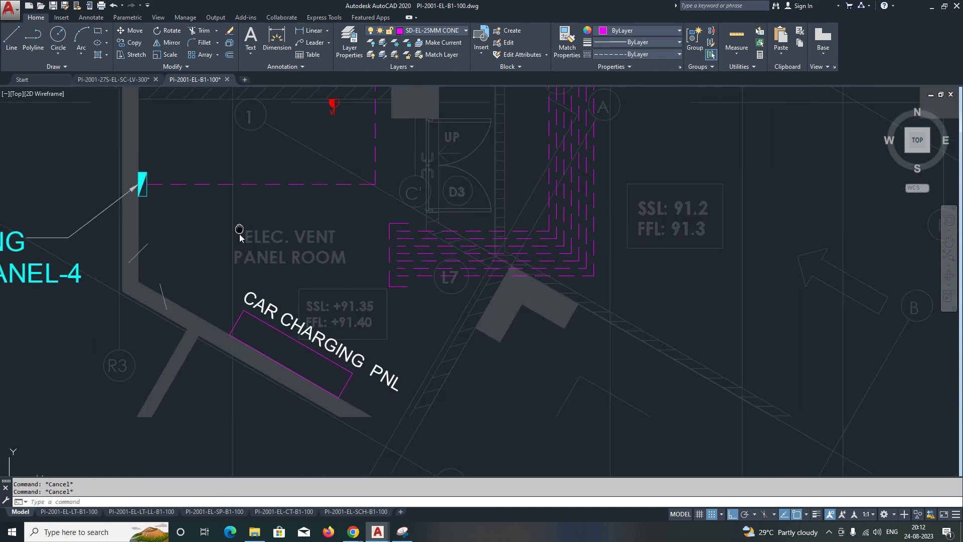
pyautogui.scroll(1, 316, 264)
pyautogui.scroll(3, 162, 223)
# Draw a dashed cable run from the distribution panel along the route.
pyautogui.click(123, 224)
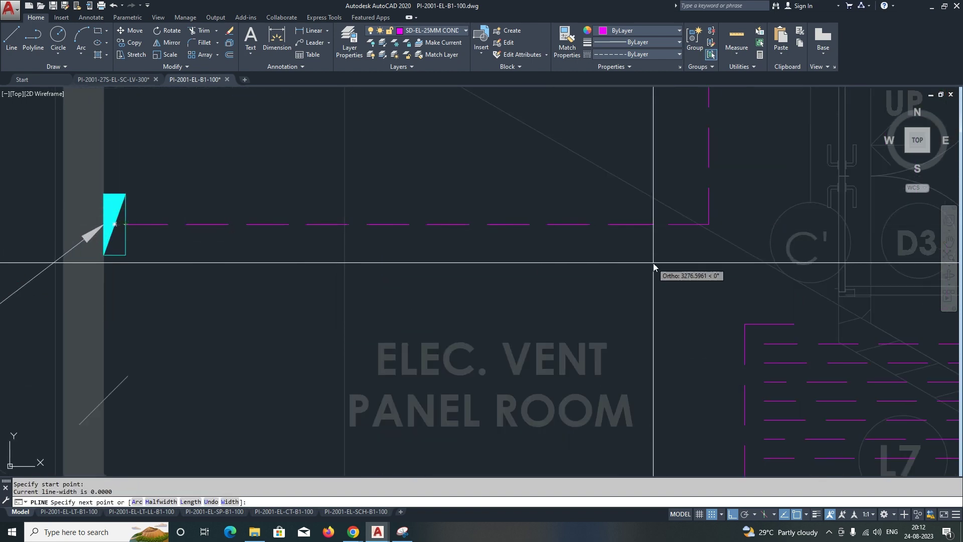
pyautogui.moveTo(655, 269); pyautogui.dragTo(524, 225, button='middle')
pyautogui.click(518, 295)
pyautogui.click(570, 285)
pyautogui.press('Return')
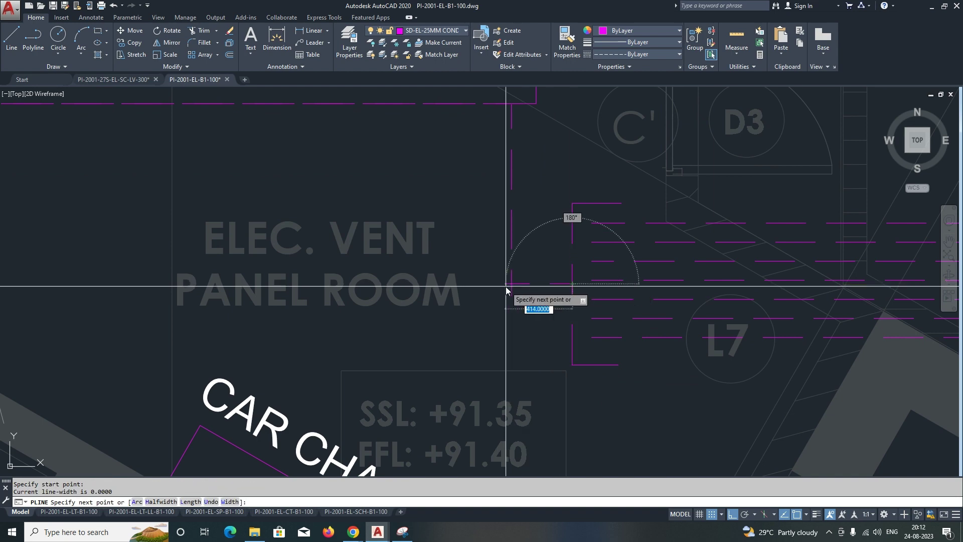
pyautogui.click(528, 283)
pyautogui.press('Escape')
pyautogui.press('Escape')
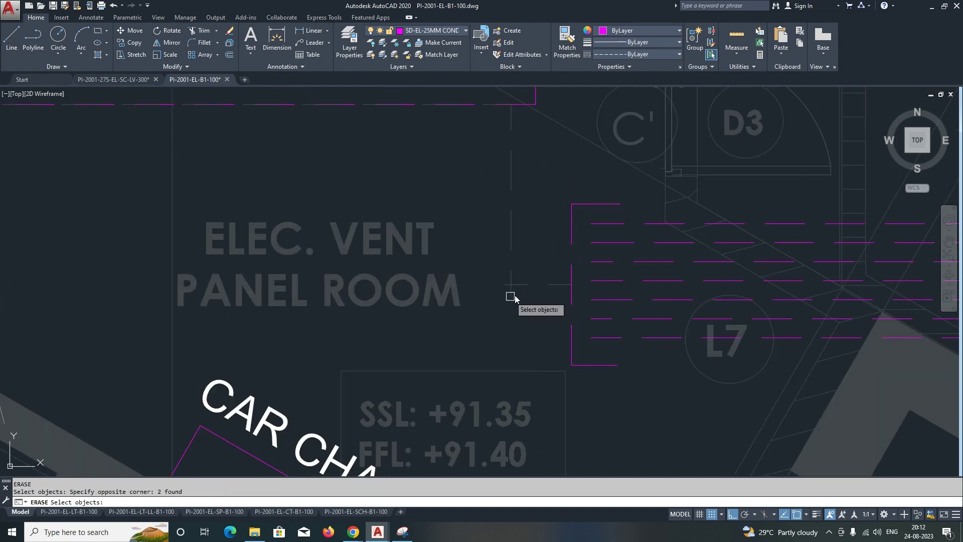
pyautogui.press('Escape')
pyautogui.scroll(-6, 475, 233)
pyautogui.scroll(3, 470, 258)
pyautogui.scroll(2, 563, 248)
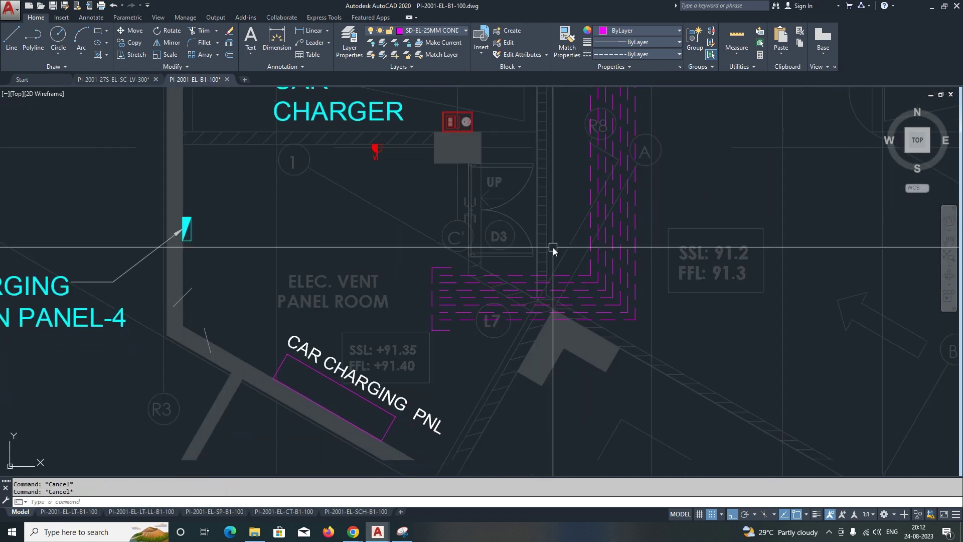
pyautogui.scroll(2, 552, 248)
pyautogui.scroll(2, 563, 276)
# Draw a wire running right from the car charger, then join and move it.
pyautogui.press('Escape')
pyautogui.press('Escape')
pyautogui.moveTo(541, 220); pyautogui.dragTo(539, 277, button='middle')
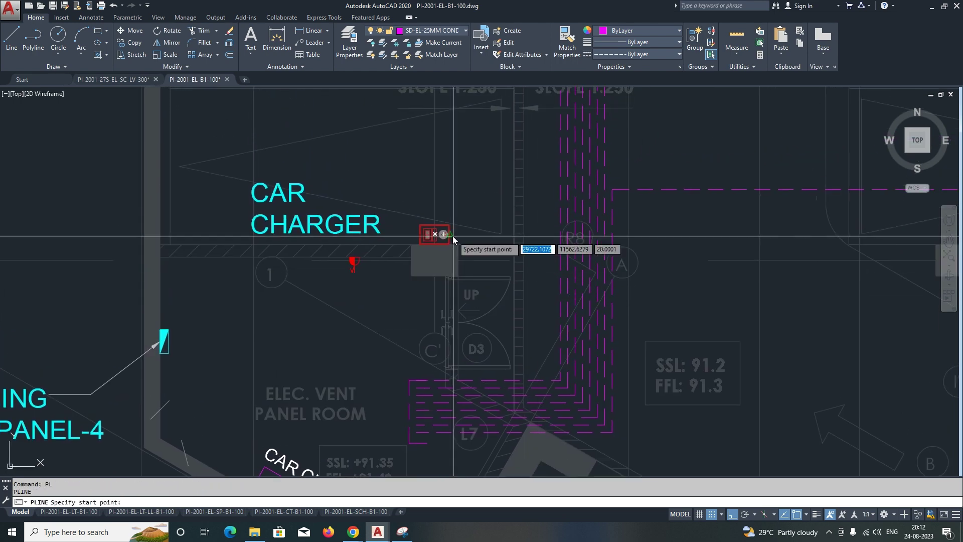
pyautogui.click(451, 236)
pyautogui.scroll(2, 452, 236)
pyautogui.click(625, 234)
pyautogui.press('Return')
pyautogui.write('f')
pyautogui.press('Return')
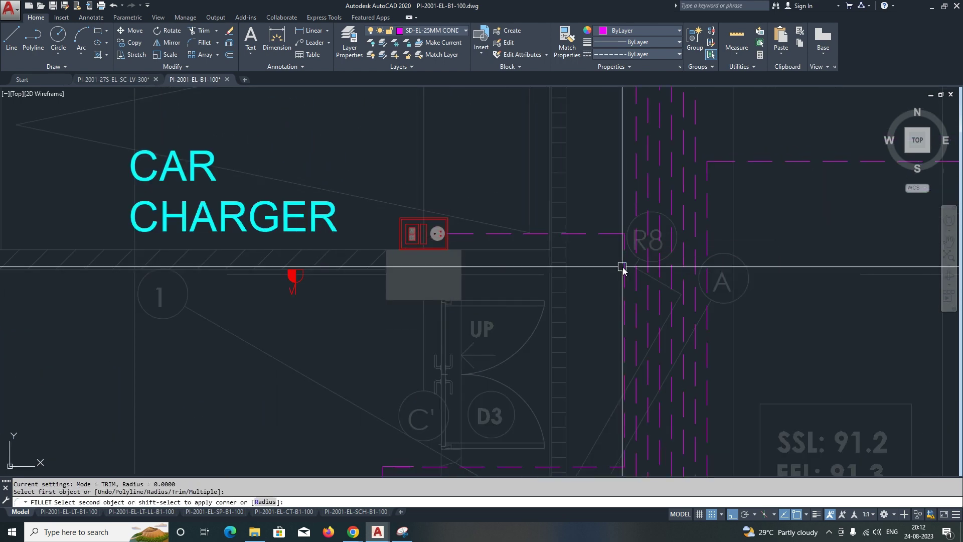
pyautogui.click(622, 267)
pyautogui.scroll(-3, 537, 236)
pyautogui.scroll(3, 474, 328)
pyautogui.write('m')
pyautogui.press('Return')
pyautogui.click(447, 325)
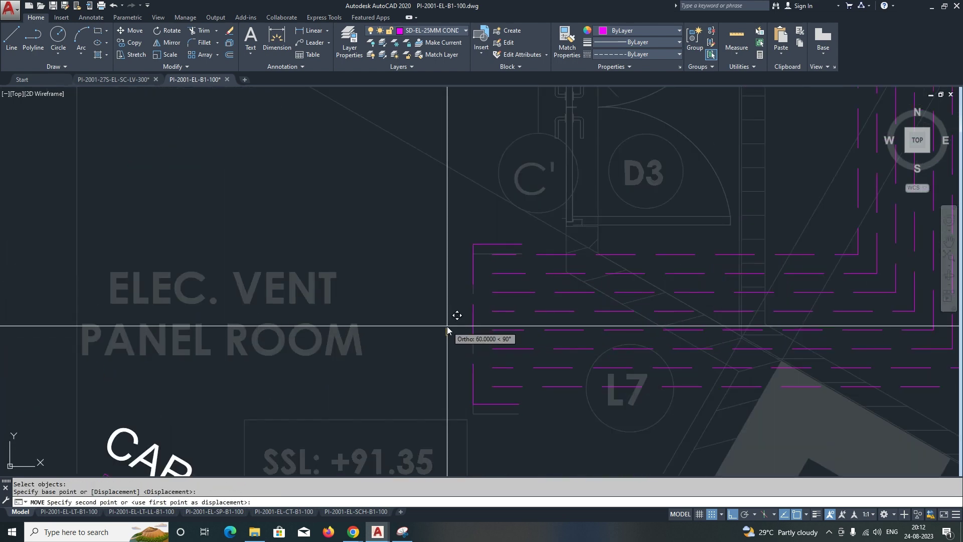
pyautogui.scroll(-3, 446, 326)
pyautogui.write('pl')
# Draw the panel's dashed cable run and fillet its corner with radius 50.
pyautogui.press('Return')
pyautogui.scroll(3, 458, 316)
pyautogui.click(258, 261)
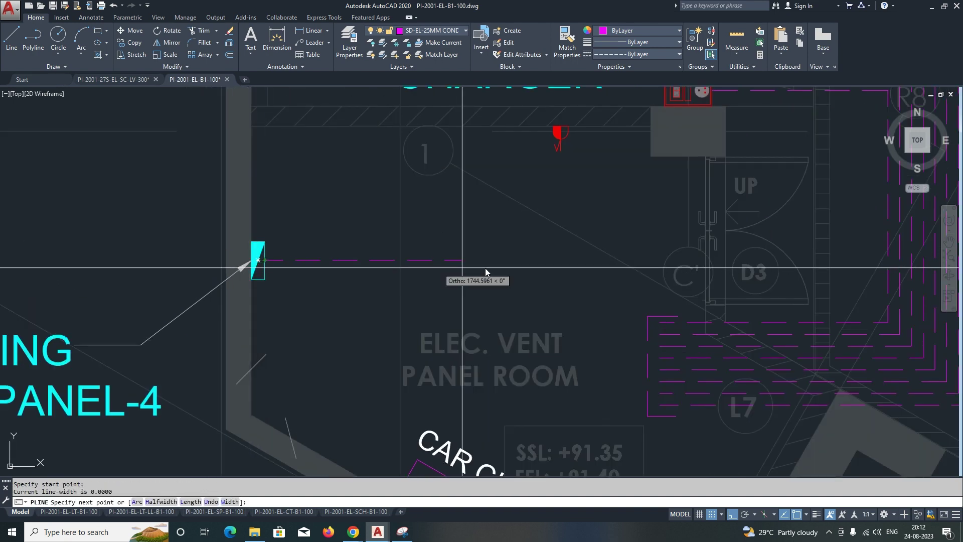
pyautogui.press('Return')
pyautogui.write('f')
pyautogui.press('Return')
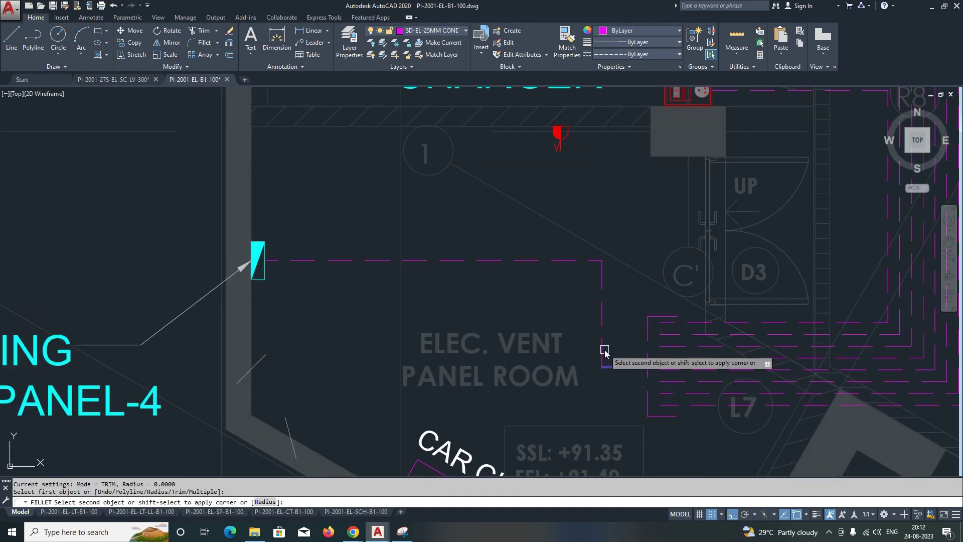
pyautogui.write('r')
pyautogui.press('Return')
pyautogui.write('5')
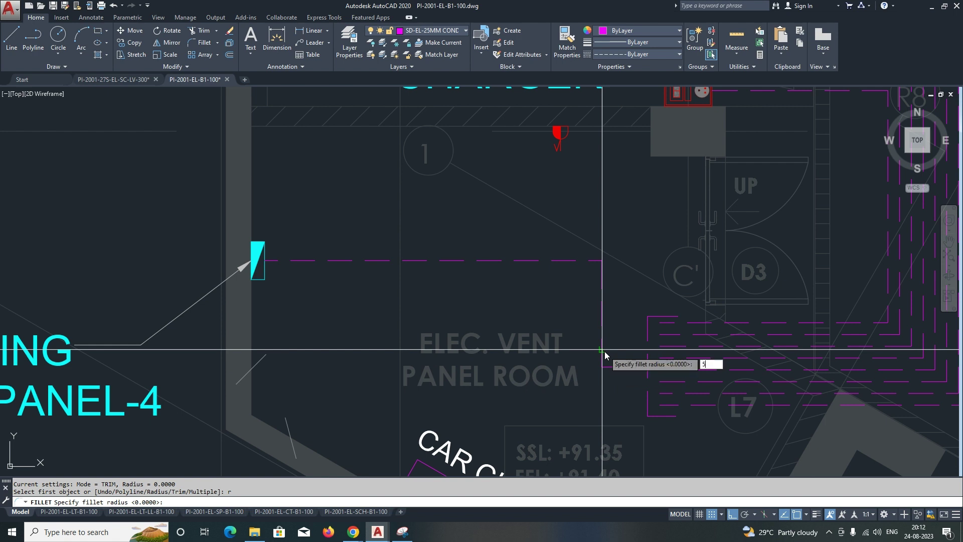
pyautogui.press('Return')
pyautogui.click(603, 363)
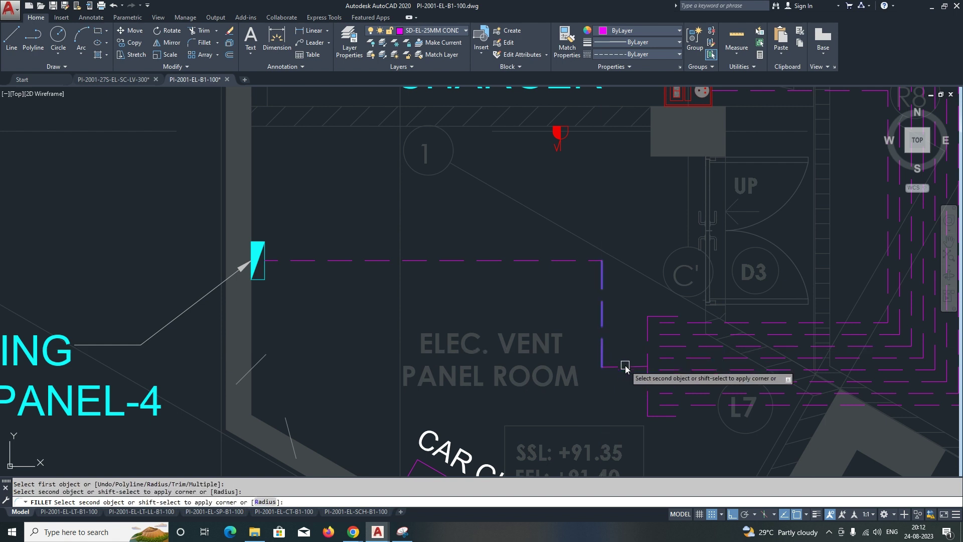
pyautogui.click(580, 263)
pyautogui.press('Escape')
# Set the panel cable run's colour to Yellow in the Properties palette.
pyautogui.hotkey('ctrl', '1')
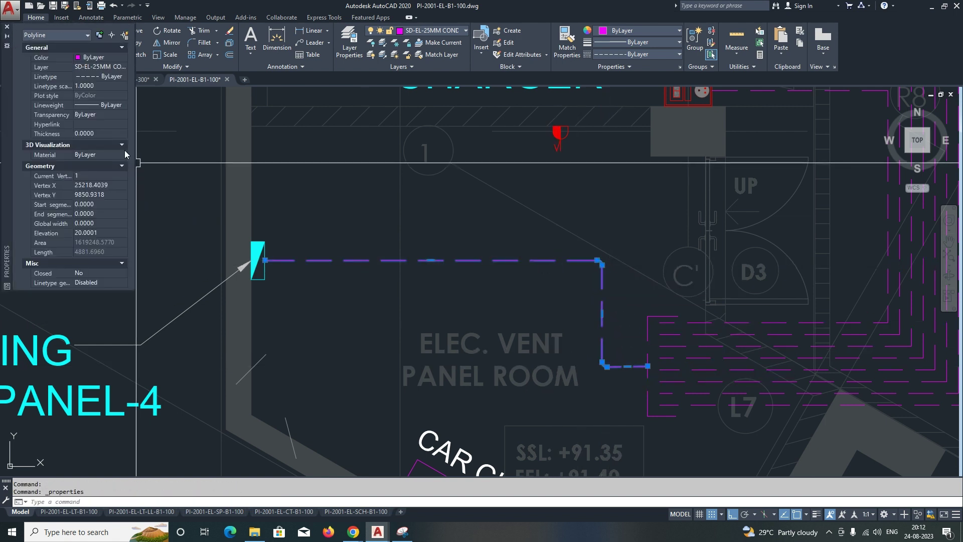
pyautogui.click(104, 58)
pyautogui.click(98, 95)
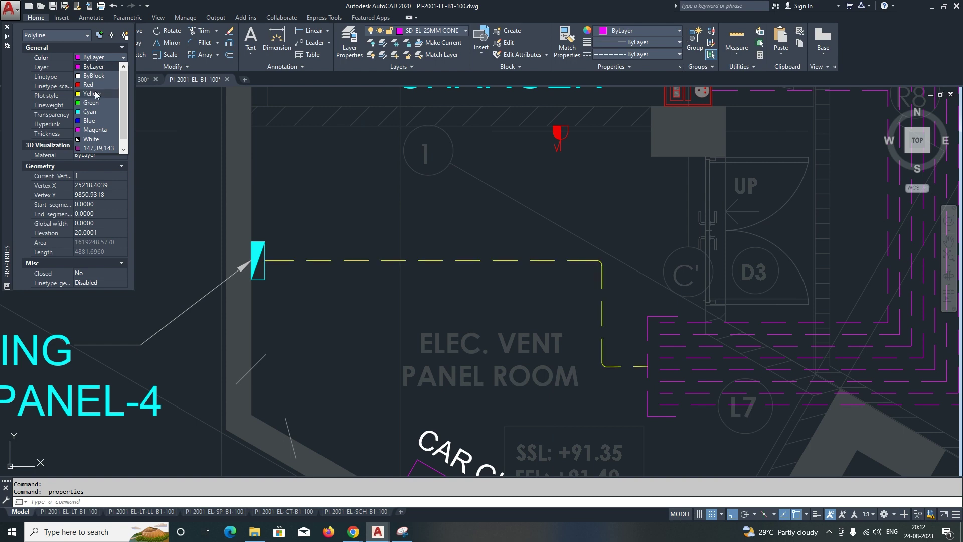
pyautogui.click(103, 224)
pyautogui.write('2')
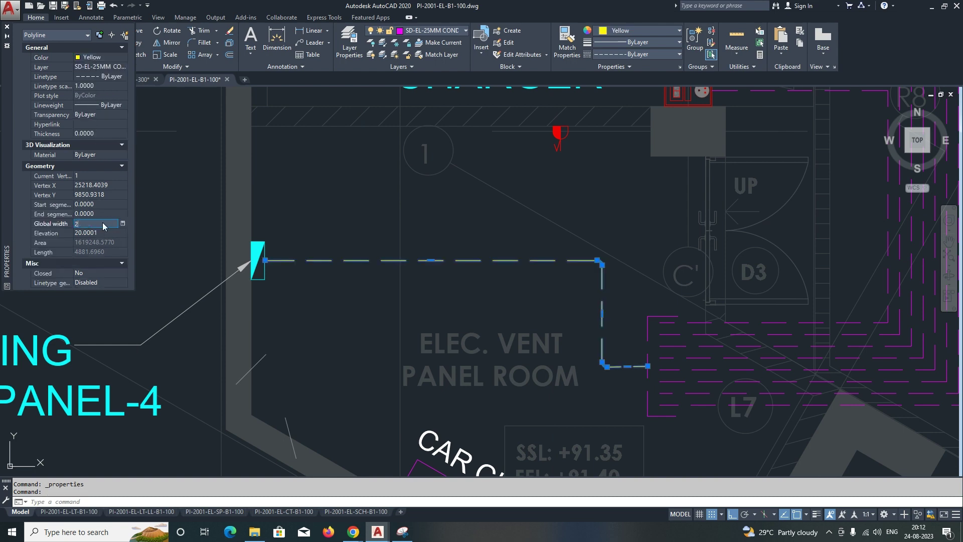
pyautogui.press('Return')
pyautogui.press('Escape')
pyautogui.press('Escape')
pyautogui.scroll(-5, 441, 254)
pyautogui.scroll(-3, 475, 367)
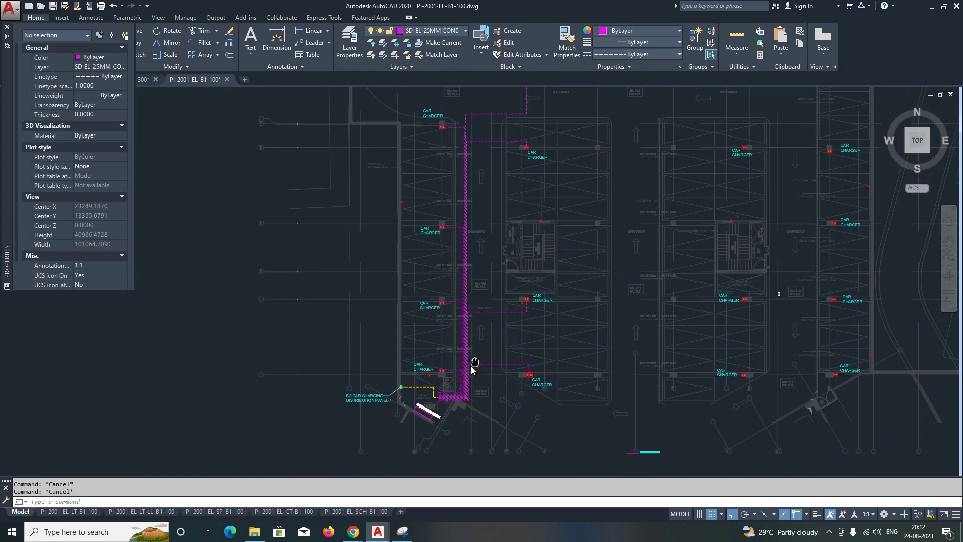
pyautogui.scroll(2, 451, 331)
pyautogui.scroll(-2, 425, 313)
pyautogui.scroll(-2, 414, 354)
pyautogui.scroll(5, 290, 389)
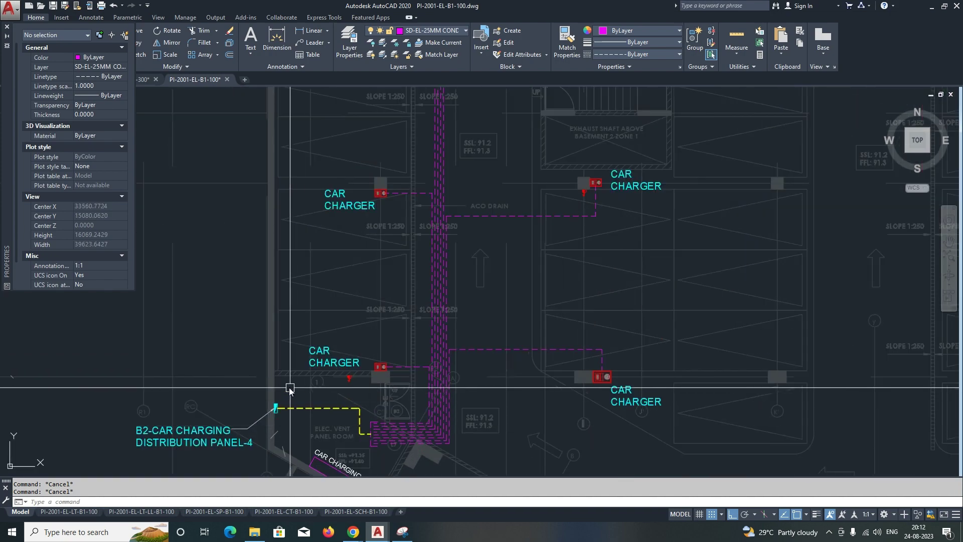
pyautogui.scroll(-4, 290, 389)
pyautogui.scroll(5, 404, 196)
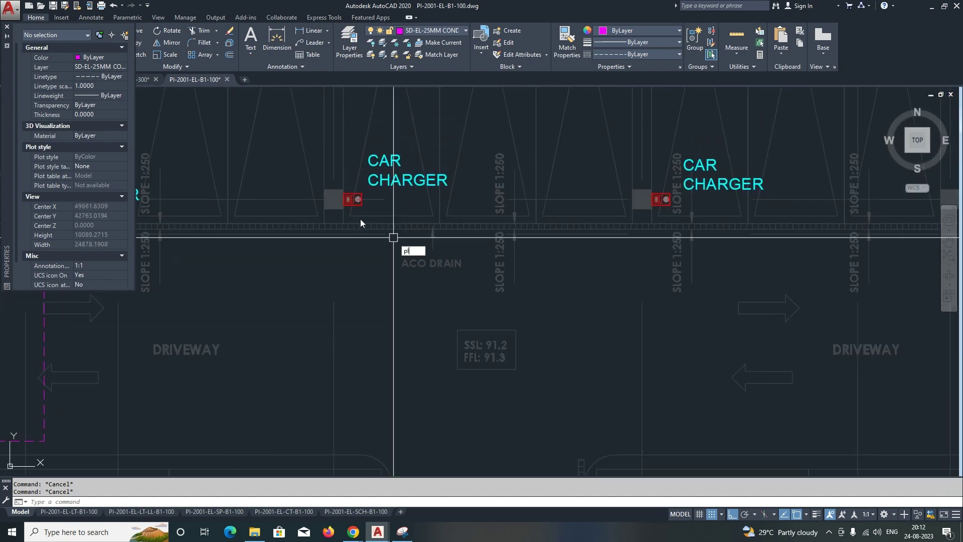
# Draw a dashed wire from a car charger down to the existing cable line.
pyautogui.click(352, 199)
pyautogui.scroll(-4, 350, 173)
pyautogui.scroll(2, 389, 168)
pyautogui.scroll(1, 394, 338)
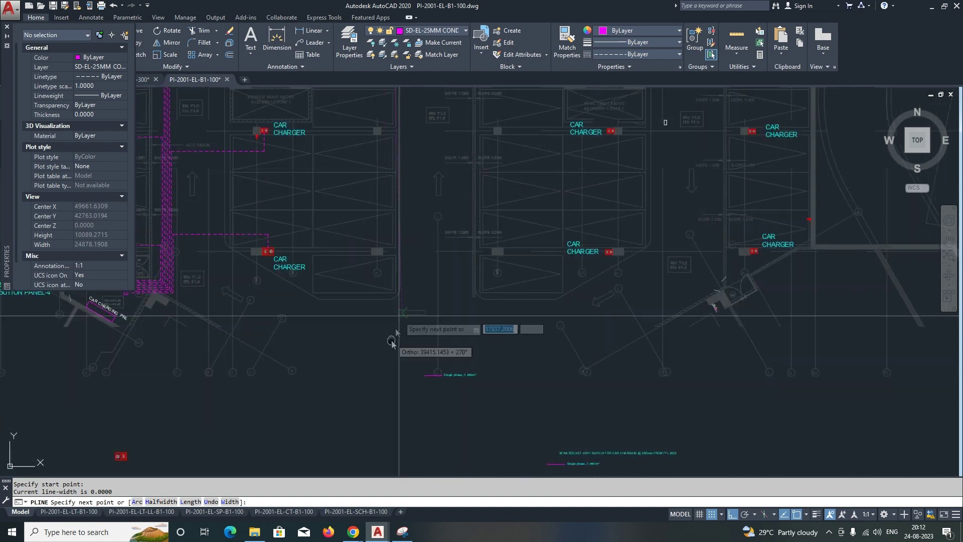
pyautogui.scroll(1, 427, 331)
pyautogui.scroll(-3, 428, 331)
pyautogui.scroll(3, 408, 301)
pyautogui.scroll(2, 338, 230)
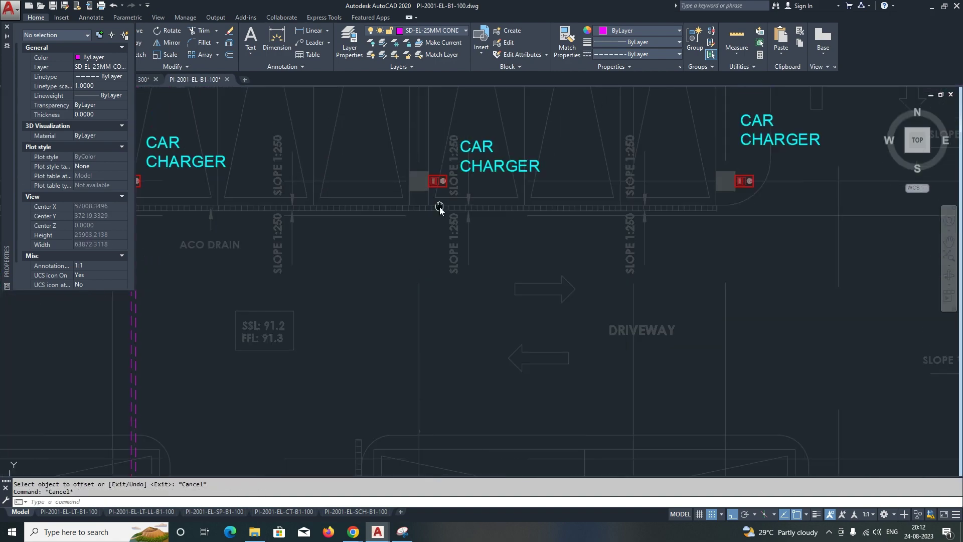
pyautogui.click(438, 288)
pyautogui.click(353, 289)
pyautogui.press('Return')
pyautogui.scroll(-2, 327, 242)
pyautogui.scroll(2, 450, 188)
pyautogui.write('PL')
# Select the new dashed cable run and clear the pending commands.
pyautogui.press('Return')
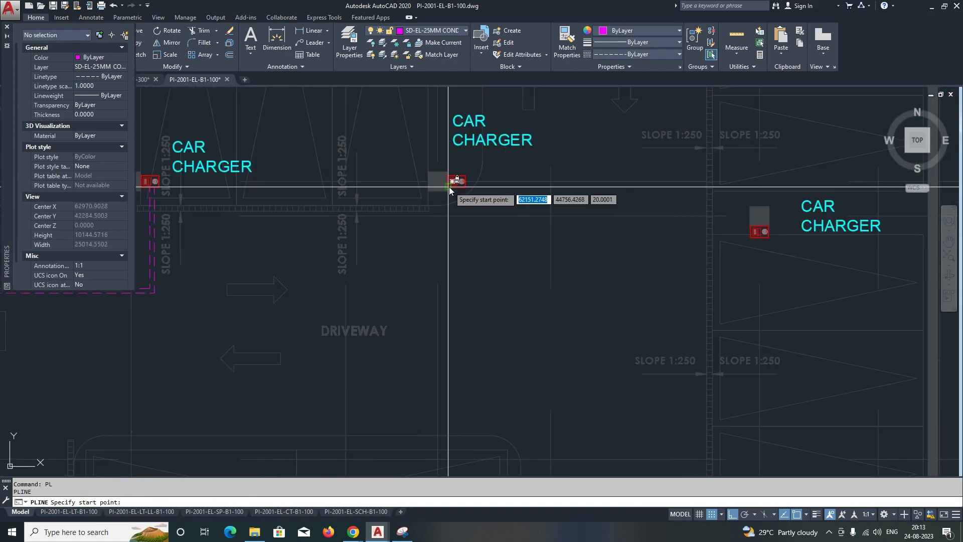
pyautogui.scroll(-2, 458, 256)
pyautogui.scroll(2, 399, 290)
pyautogui.press('Escape')
pyautogui.press('Escape')
pyautogui.hotkey('ctrl', '1')
pyautogui.click(398, 289)
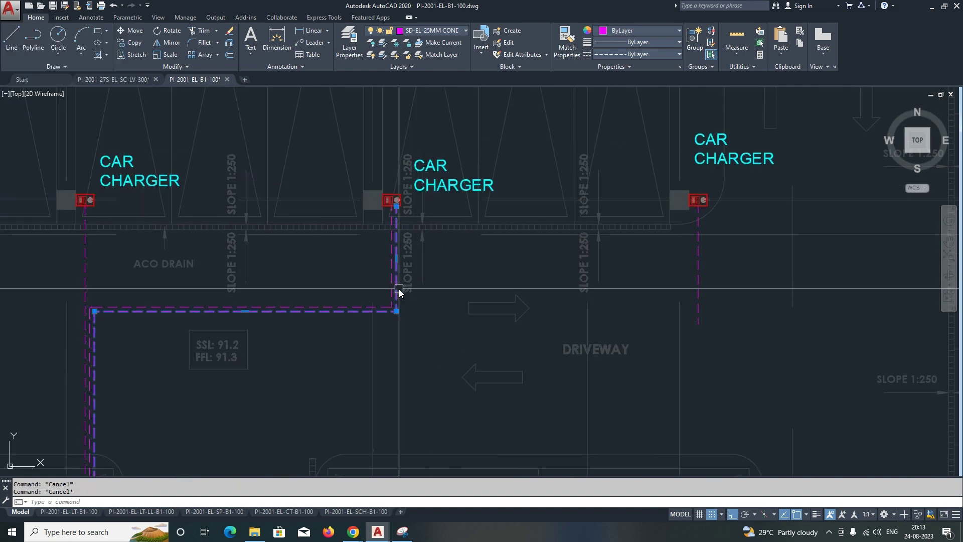
pyautogui.press('Escape')
pyautogui.scroll(-3, 437, 247)
pyautogui.write('PL')
# Start dashed wire routes from two more right-hand chargers toward the conduit bundle.
pyautogui.press('Return')
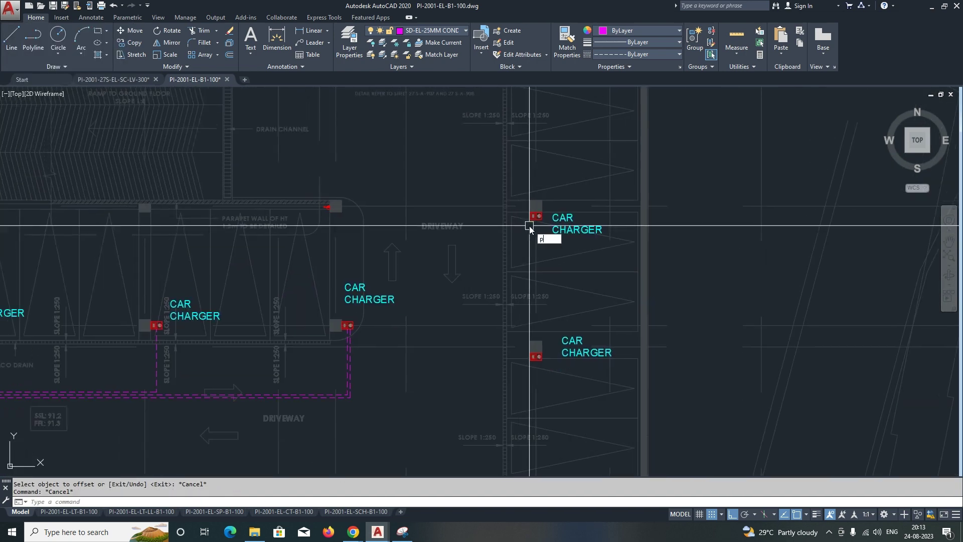
pyautogui.click(535, 216)
pyautogui.scroll(3, 535, 216)
pyautogui.click(264, 215)
pyautogui.scroll(-1, 313, 227)
pyautogui.press('Escape')
pyautogui.press('Escape')
pyautogui.scroll(-3, 432, 237)
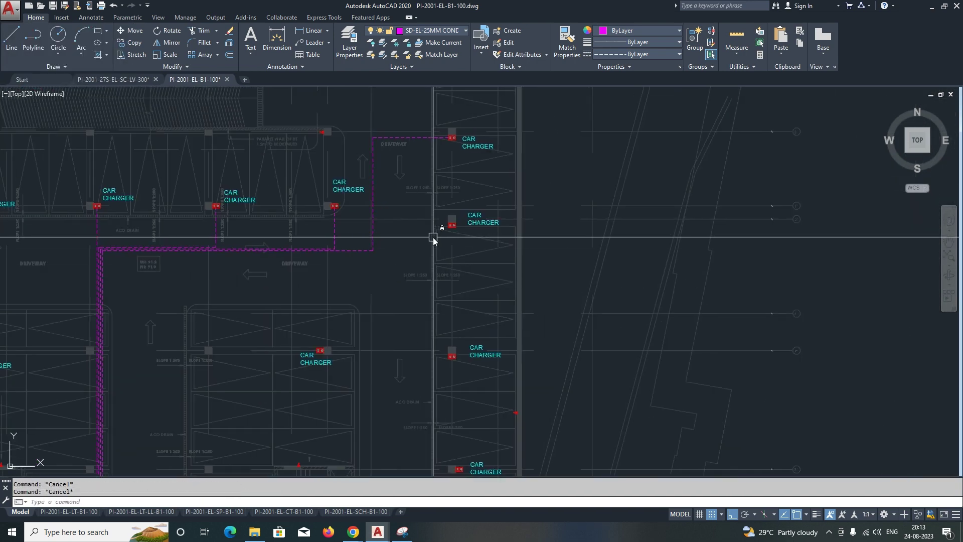
pyautogui.scroll(3, 444, 230)
pyautogui.write('PL')
pyautogui.press('Return')
pyautogui.click(462, 214)
pyautogui.scroll(2, 474, 213)
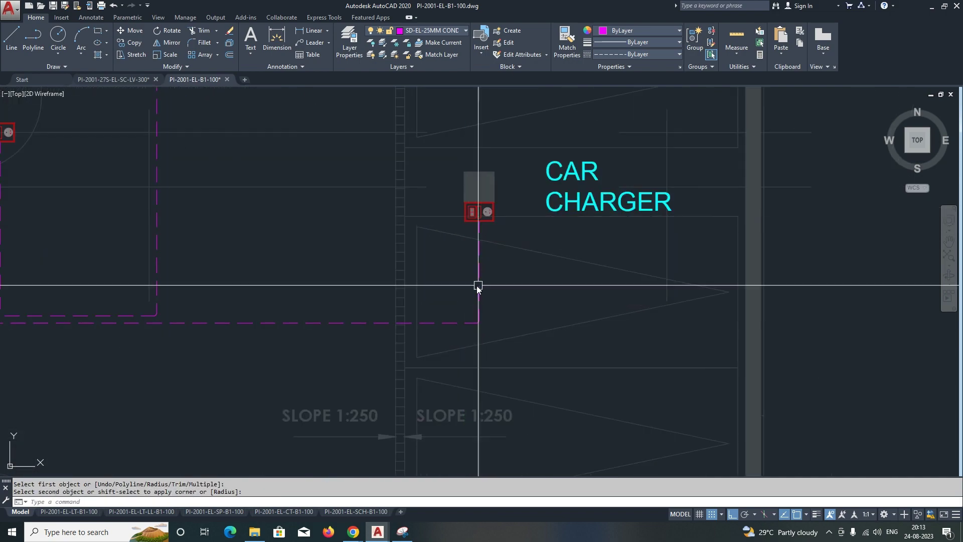
pyautogui.scroll(-3, 477, 285)
pyautogui.scroll(3, 324, 275)
pyautogui.scroll(-2, 413, 286)
pyautogui.scroll(2, 328, 289)
pyautogui.press('Escape')
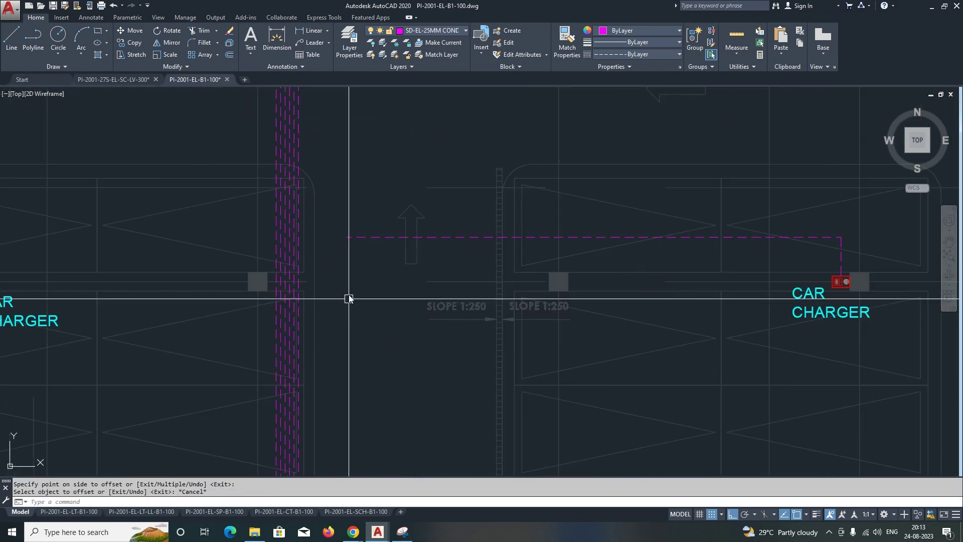
pyautogui.scroll(-2, 366, 238)
pyautogui.scroll(-2, 460, 250)
pyautogui.press('Escape')
pyautogui.press('Escape')
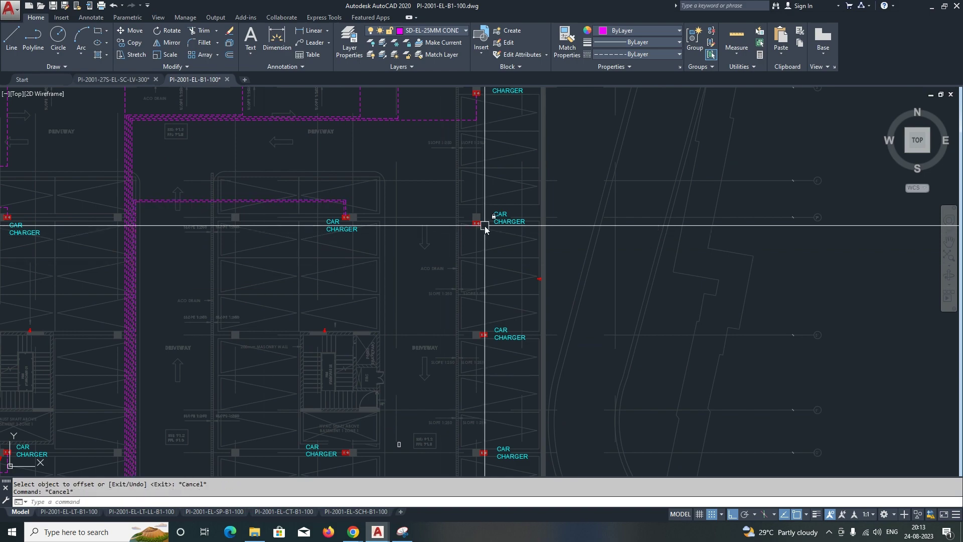
pyautogui.scroll(3, 484, 225)
pyautogui.scroll(-2, 473, 278)
pyautogui.scroll(2, 222, 298)
pyautogui.scroll(-4, 303, 274)
pyautogui.scroll(3, 434, 214)
pyautogui.write('p')
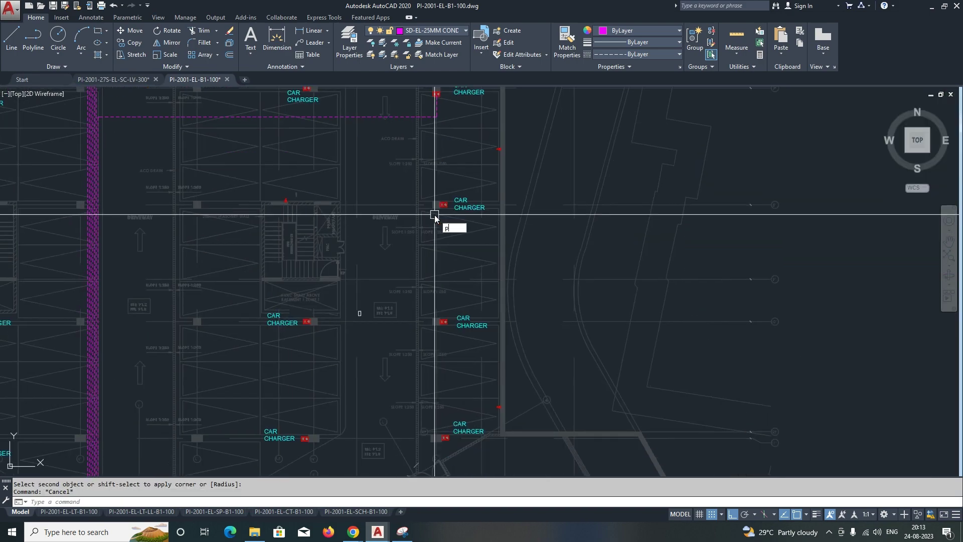
pyautogui.write('l')
pyautogui.press('Return')
pyautogui.scroll(-2, 351, 217)
pyautogui.scroll(3, 400, 223)
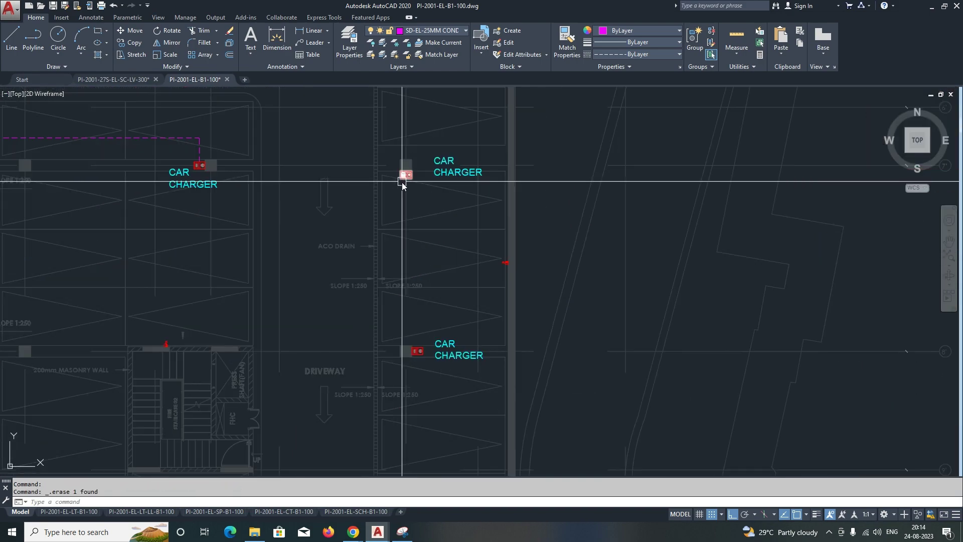
# Draw a four-point dashed cable route polyline from a charger socket to the trunk.
pyautogui.click(403, 180)
pyautogui.click(429, 240)
pyautogui.scroll(-3, 429, 239)
pyautogui.click(396, 193)
pyautogui.scroll(1, 419, 291)
pyautogui.click(419, 292)
pyautogui.scroll(2, 198, 279)
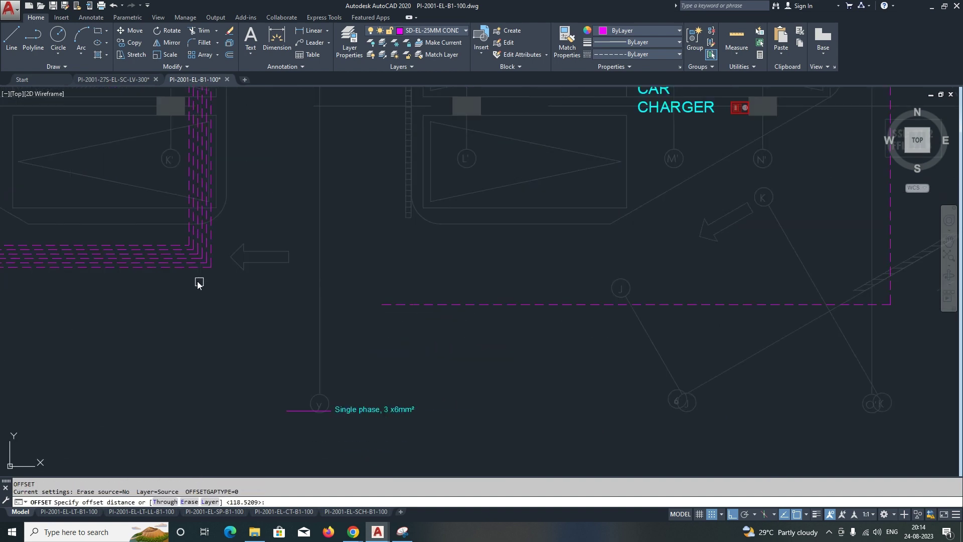
pyautogui.press('Return')
pyautogui.write('f')
# Round the corner where the bottom cable run meets the adjoining run.
pyautogui.press('Escape')
pyautogui.press('Escape')
pyautogui.scroll(-1, 301, 316)
pyautogui.scroll(2, 301, 315)
pyautogui.click(436, 260)
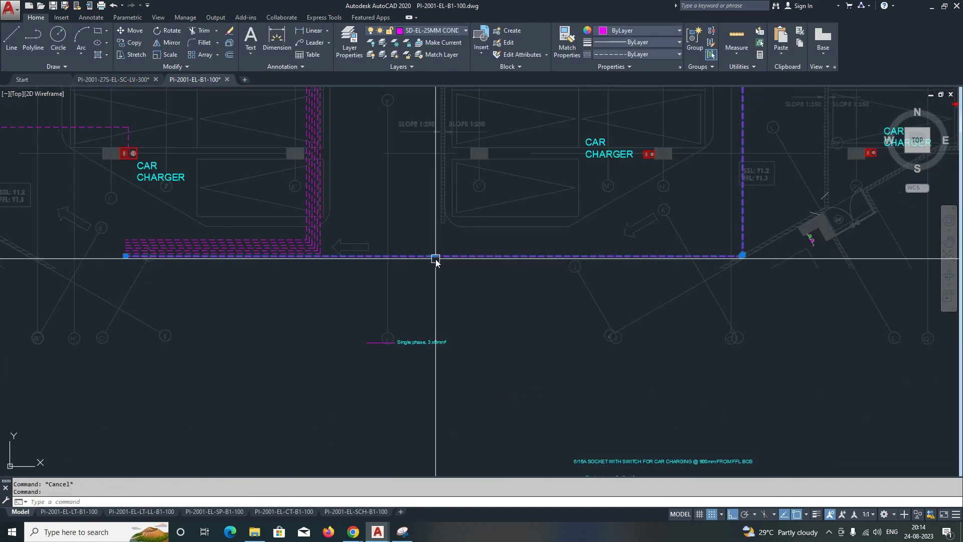
pyautogui.write('o')
pyautogui.press('Return')
pyautogui.click(430, 341)
pyautogui.scroll(3, 528, 184)
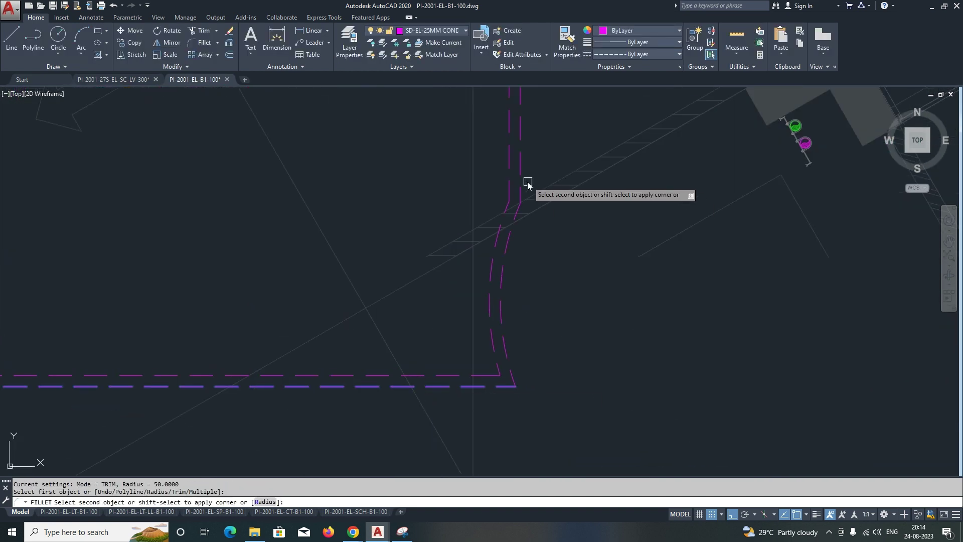
pyautogui.click(508, 199)
pyautogui.scroll(-5, 508, 199)
pyautogui.scroll(6, 479, 228)
pyautogui.write('pl')
# Draw another route from a car charger socket toward the trunk.
pyautogui.press('Return')
pyautogui.click(374, 284)
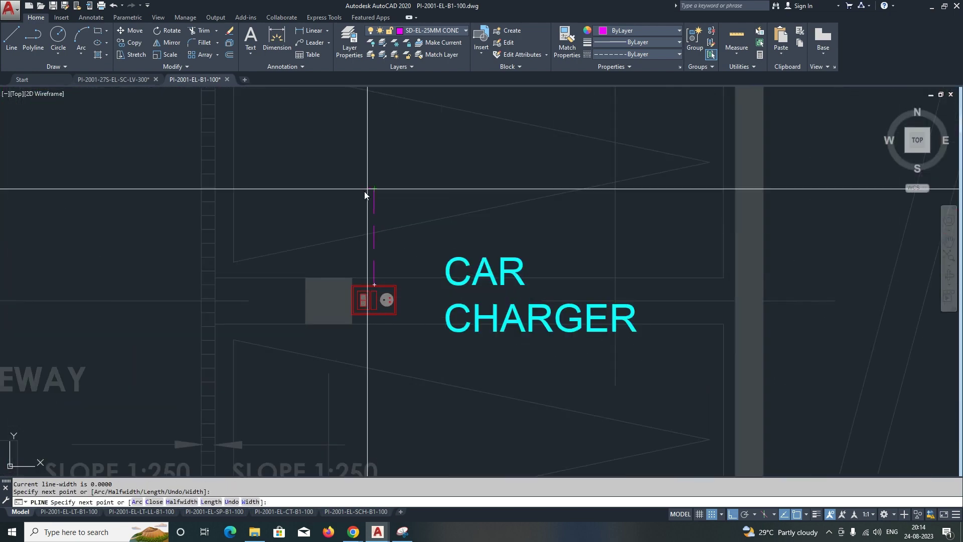
pyautogui.click(364, 195)
pyautogui.scroll(-3, 364, 195)
pyautogui.scroll(4, 423, 236)
pyautogui.click(417, 218)
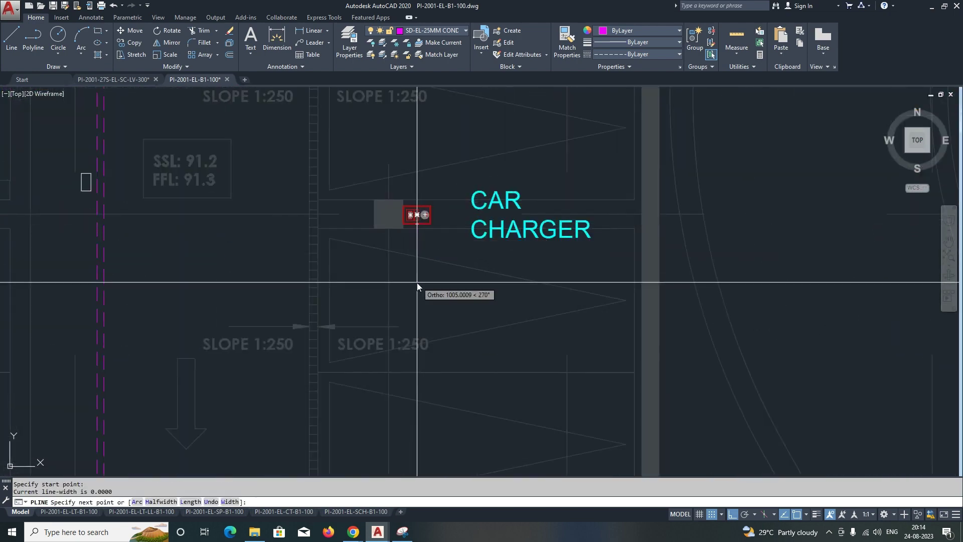
# Fillet the corners between segments of the new charger route.
pyautogui.click(111, 351)
pyautogui.scroll(-4, 111, 352)
pyautogui.scroll(4, 310, 227)
pyautogui.click(359, 291)
pyautogui.click(226, 290)
pyautogui.scroll(-4, 252, 283)
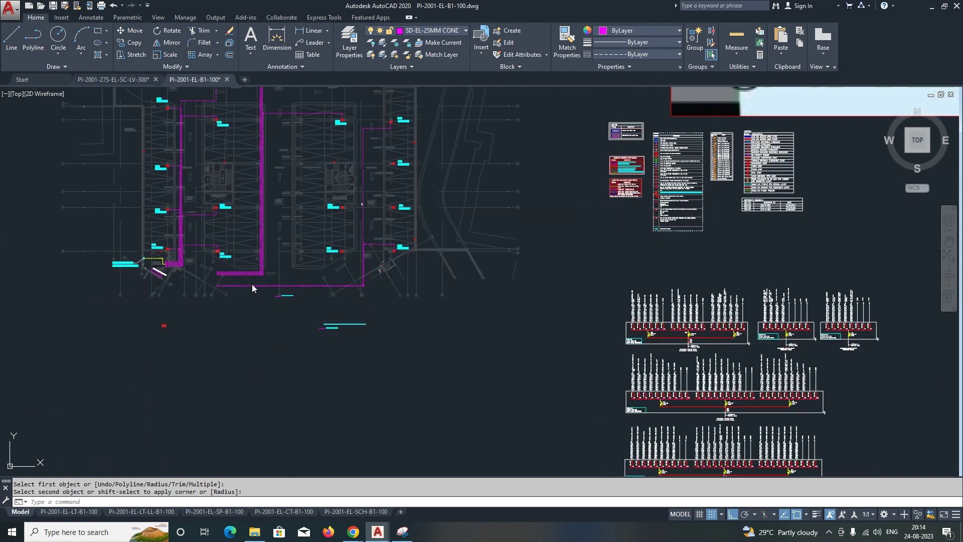
pyautogui.scroll(4, 253, 284)
pyautogui.click(437, 312)
pyautogui.scroll(-3, 376, 333)
pyautogui.press('Escape')
pyautogui.press('Escape')
pyautogui.scroll(4, 396, 324)
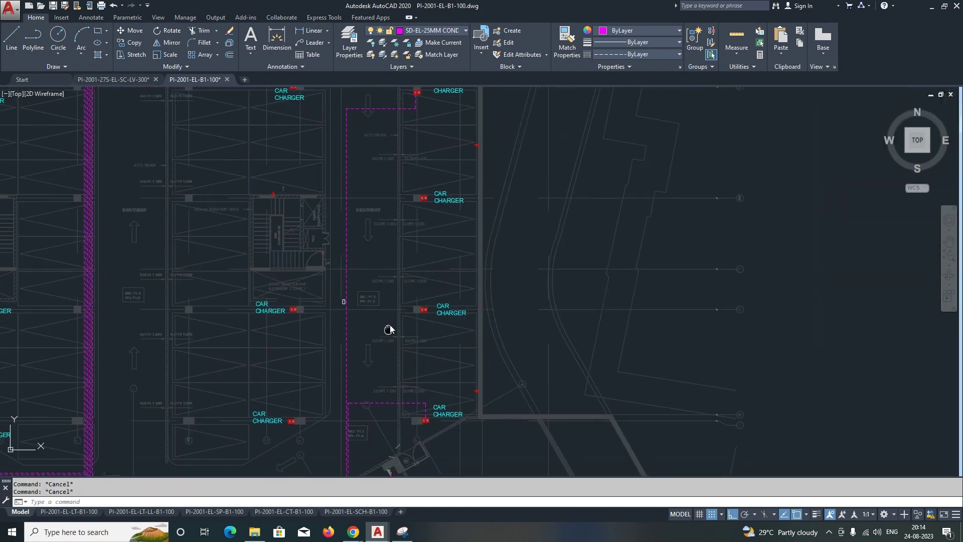
pyautogui.scroll(4, 381, 308)
pyautogui.write('p')
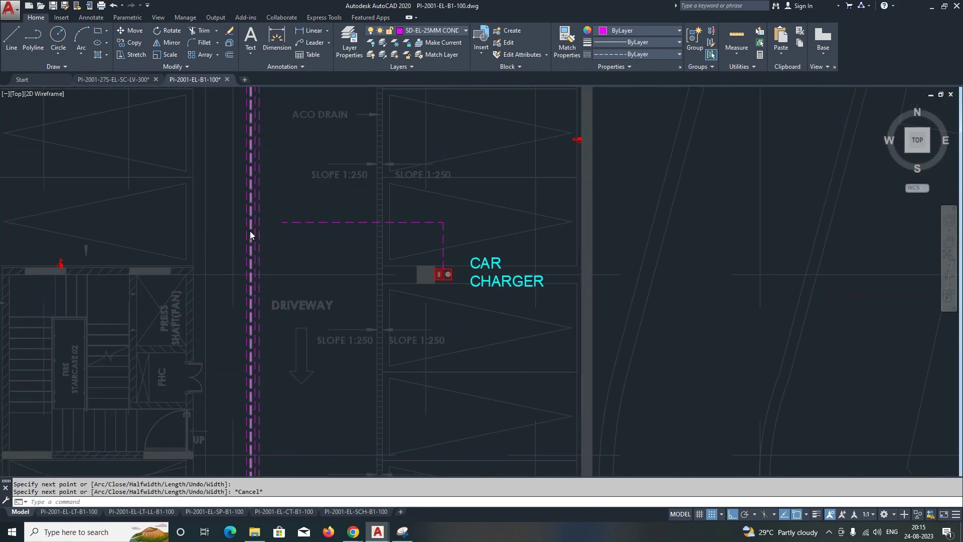
pyautogui.scroll(-3, 414, 244)
pyautogui.scroll(5, 429, 330)
pyautogui.write('pl')
# Finish rounding the charger route corner; an offset at the default distance is cancelled.
pyautogui.press('Return')
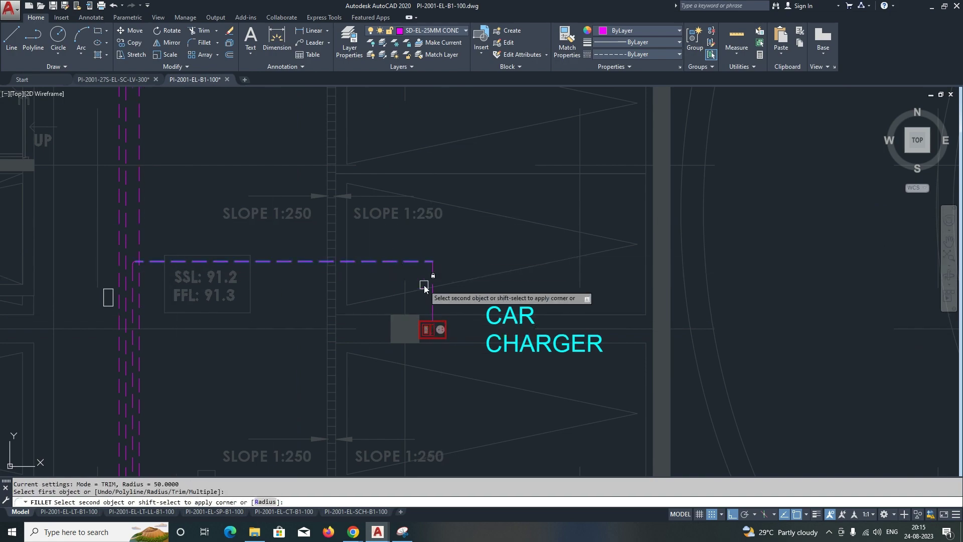
pyautogui.click(405, 176)
pyautogui.scroll(-3, 322, 263)
pyautogui.write('o')
pyautogui.press('Return')
pyautogui.press('Return')
pyautogui.scroll(2, 352, 347)
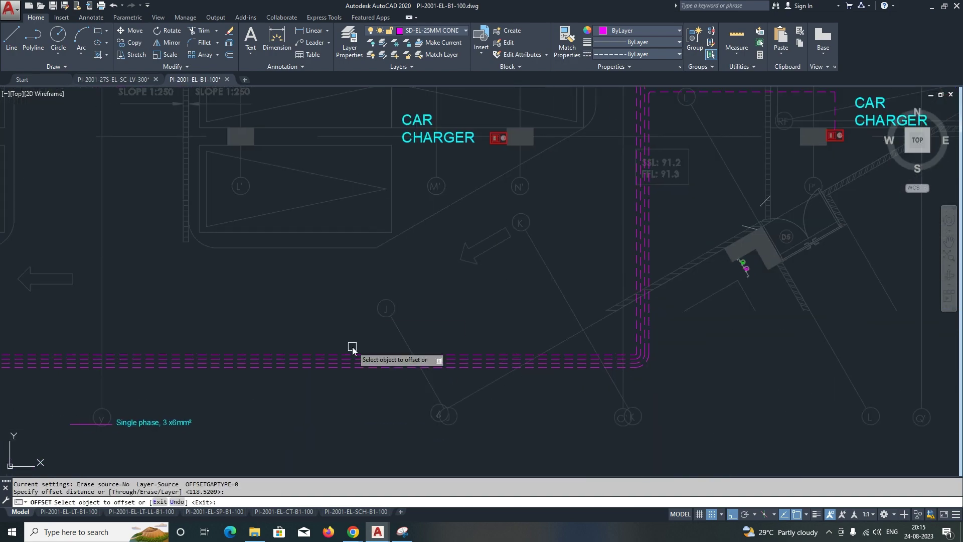
pyautogui.press('Escape')
pyautogui.scroll(-2, 347, 353)
pyautogui.scroll(-3, 464, 285)
pyautogui.scroll(4, 475, 326)
pyautogui.press('Escape')
pyautogui.write('o')
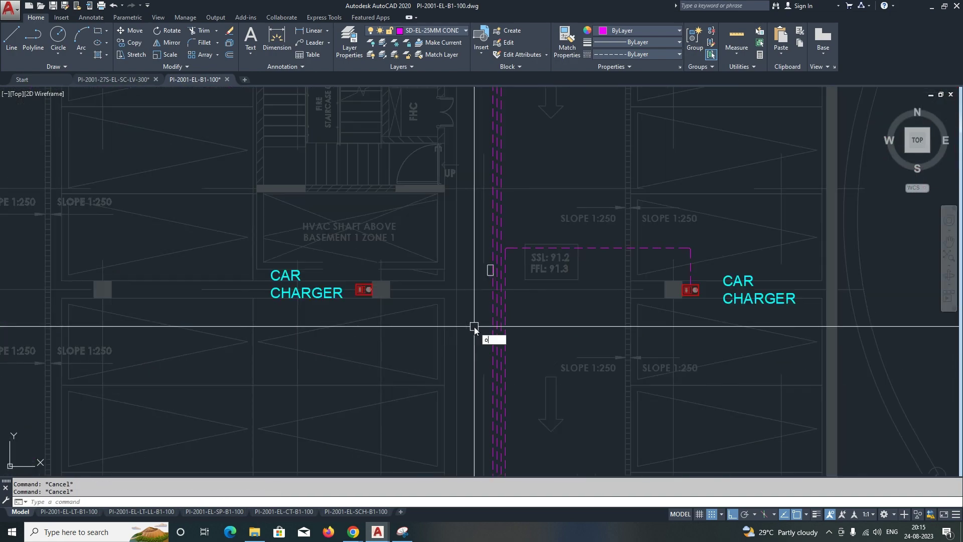
pyautogui.press('Return')
pyautogui.scroll(3, 474, 327)
pyautogui.press('Escape')
pyautogui.write('pl')
# Begin a further route at another car charger socket, then cancel.
pyautogui.press('Return')
pyautogui.click(234, 235)
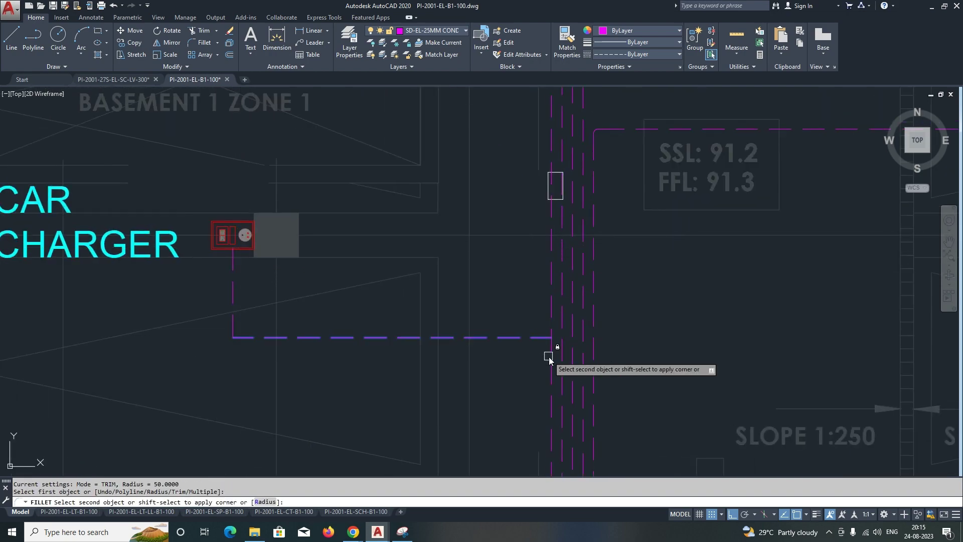
pyautogui.scroll(-3, 548, 357)
pyautogui.scroll(-2, 402, 379)
pyautogui.scroll(5, 387, 402)
pyautogui.scroll(-2, 449, 218)
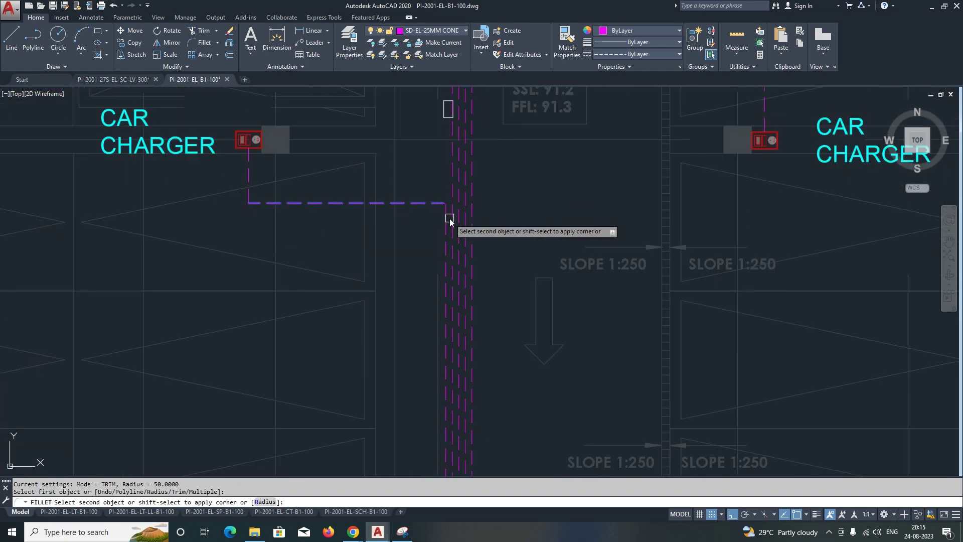
pyautogui.press('Escape')
pyautogui.press('Escape')
pyautogui.scroll(-2, 369, 371)
pyautogui.scroll(3, 354, 381)
pyautogui.scroll(-4, 434, 342)
# Stretch the trunk run ends selected with a crossing window from a set base point.
pyautogui.press('Escape')
pyautogui.write('s')
pyautogui.press('Return')
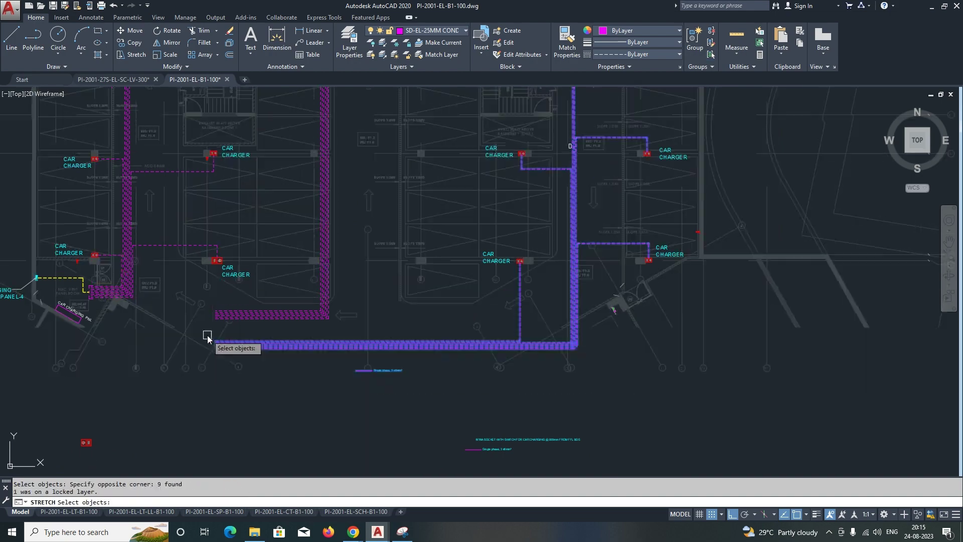
pyautogui.click(791, 355)
pyautogui.click(181, 338)
pyautogui.press('Return')
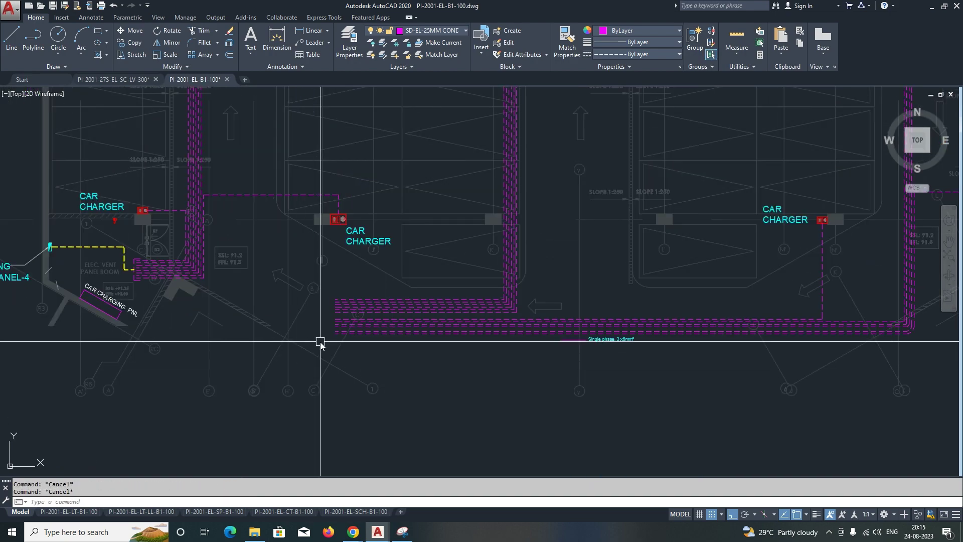
pyautogui.scroll(4, 244, 351)
pyautogui.scroll(-4, 244, 351)
pyautogui.click(327, 333)
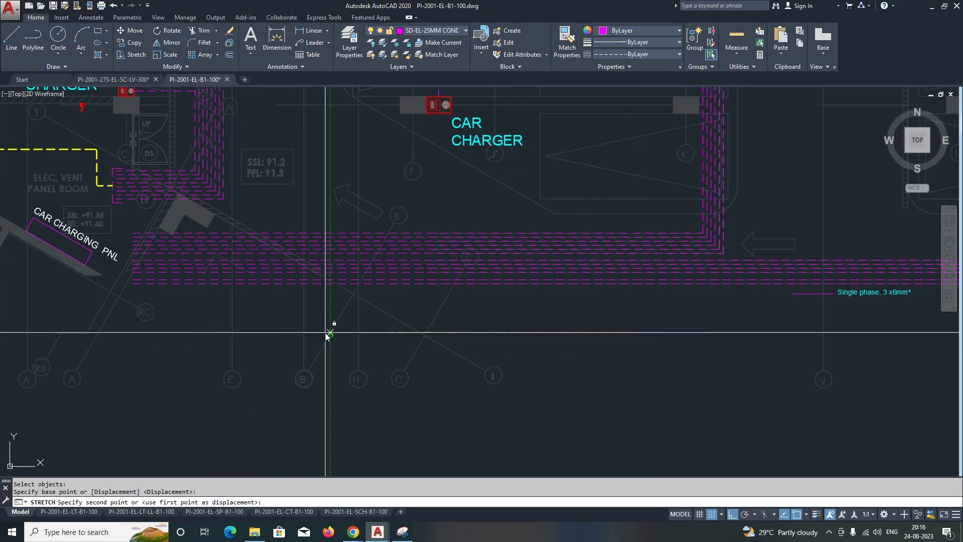
# Select the remaining cable ends near the charging panel for stretching, then cancel.
pyautogui.press('Return')
pyautogui.click(318, 324)
pyautogui.click(238, 290)
pyautogui.press('Return')
pyautogui.click(317, 332)
pyautogui.scroll(3, 318, 333)
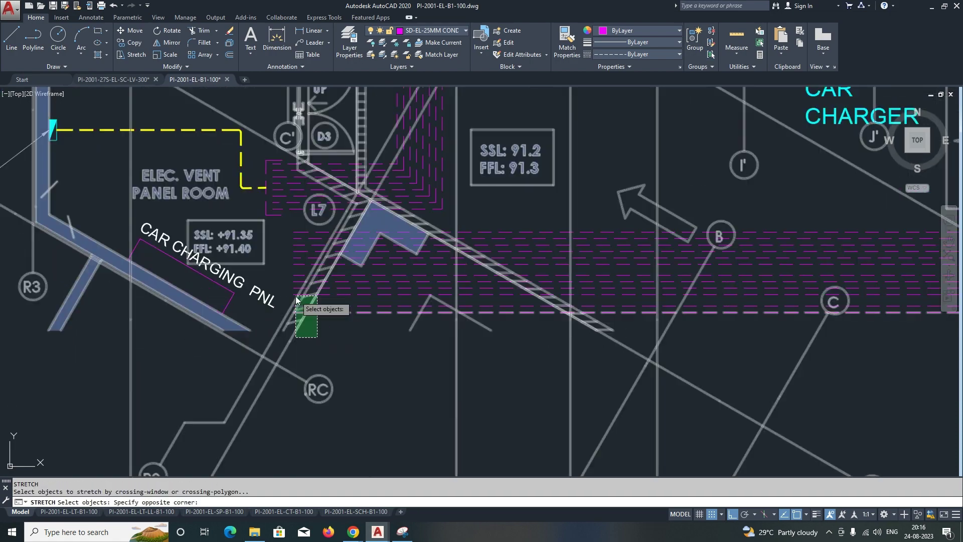
pyautogui.scroll(-1, 357, 346)
pyautogui.press('Escape')
# Draw the yellow feeder polyline toward the panel and attempt to round its corner.
pyautogui.press('Escape')
pyautogui.write('pl')
pyautogui.press('Return')
pyautogui.scroll(3, 257, 233)
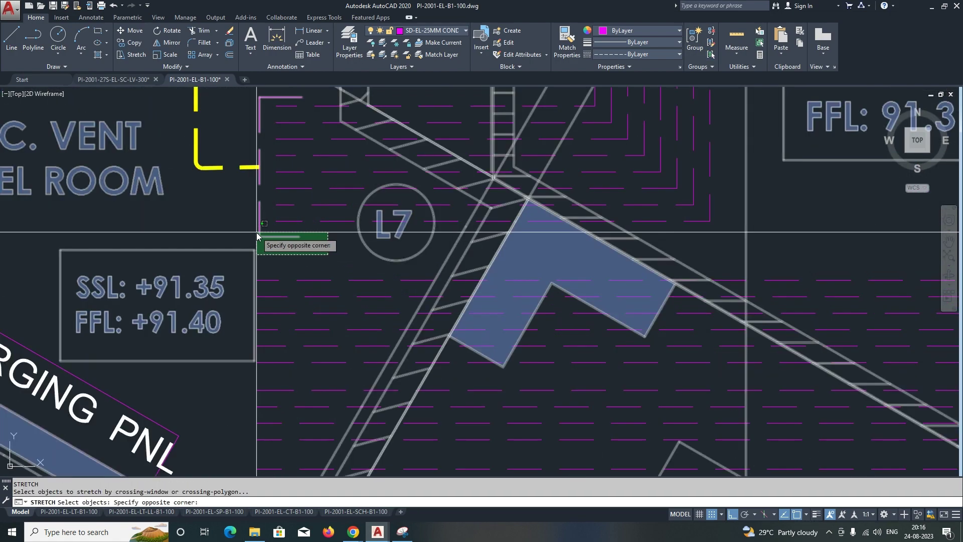
pyautogui.scroll(-3, 295, 287)
pyautogui.click(383, 253)
pyautogui.press('Escape')
pyautogui.write('f')
pyautogui.press('Return')
pyautogui.press('Escape')
pyautogui.scroll(2, 377, 241)
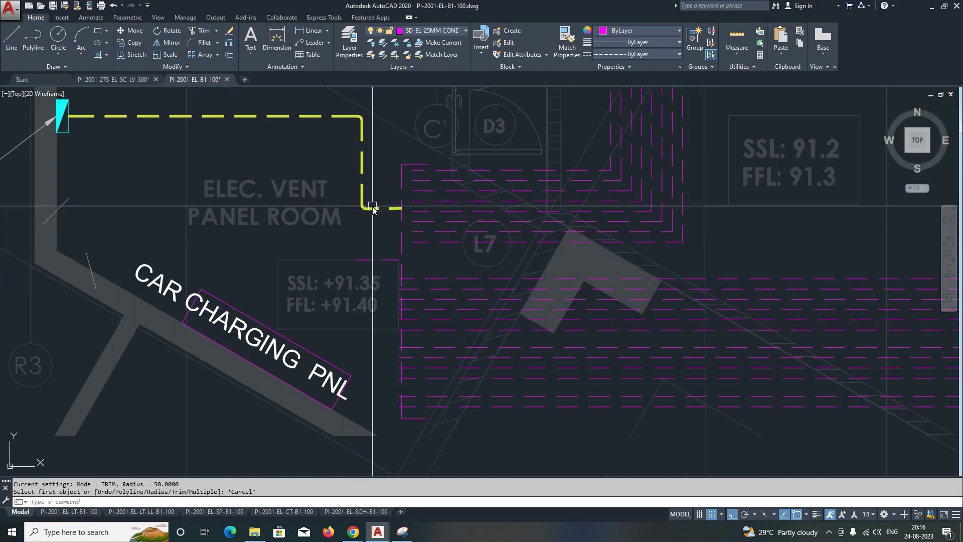
pyautogui.press('Escape')
pyautogui.scroll(-5, 390, 260)
pyautogui.scroll(4, 387, 290)
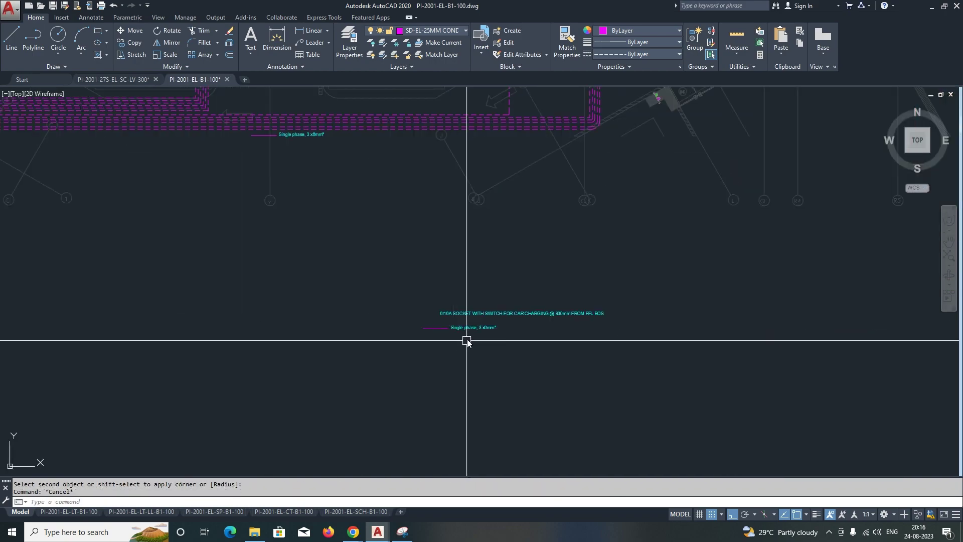
pyautogui.scroll(-4, 469, 339)
pyautogui.scroll(5, 332, 265)
pyautogui.moveTo(332, 265)
pyautogui.mouseDown(button='middle')
pyautogui.moveTo(343, 301)
pyautogui.moveTo(375, 312)
pyautogui.mouseUp(button='middle')
pyautogui.doubleClick(425, 286)
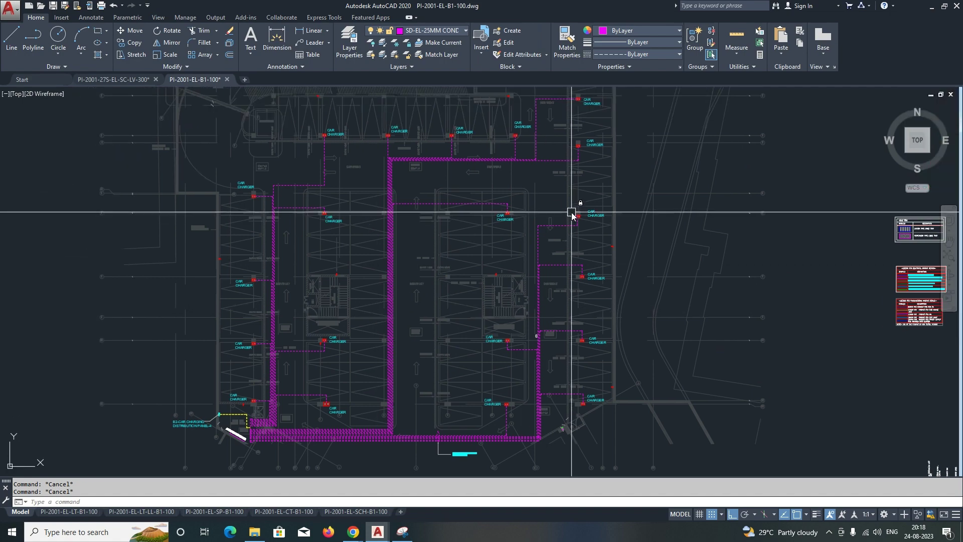
pyautogui.scroll(5, 254, 439)
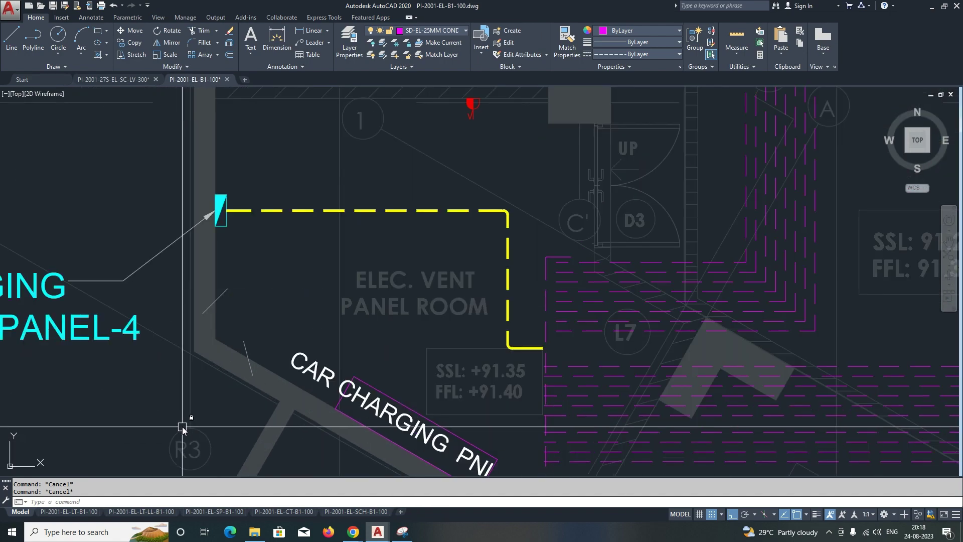
pyautogui.scroll(-3, 255, 439)
pyautogui.scroll(-2, 291, 326)
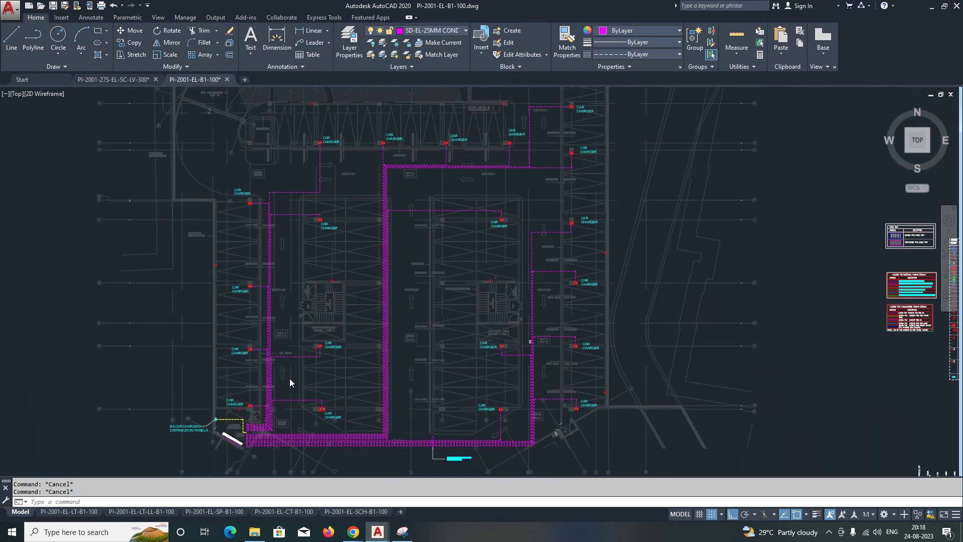
pyautogui.scroll(2, 290, 378)
pyautogui.moveTo(372, 393)
pyautogui.mouseDown(button='middle')
pyautogui.moveTo(398, 411)
pyautogui.moveTo(412, 312)
pyautogui.mouseUp(button='middle')
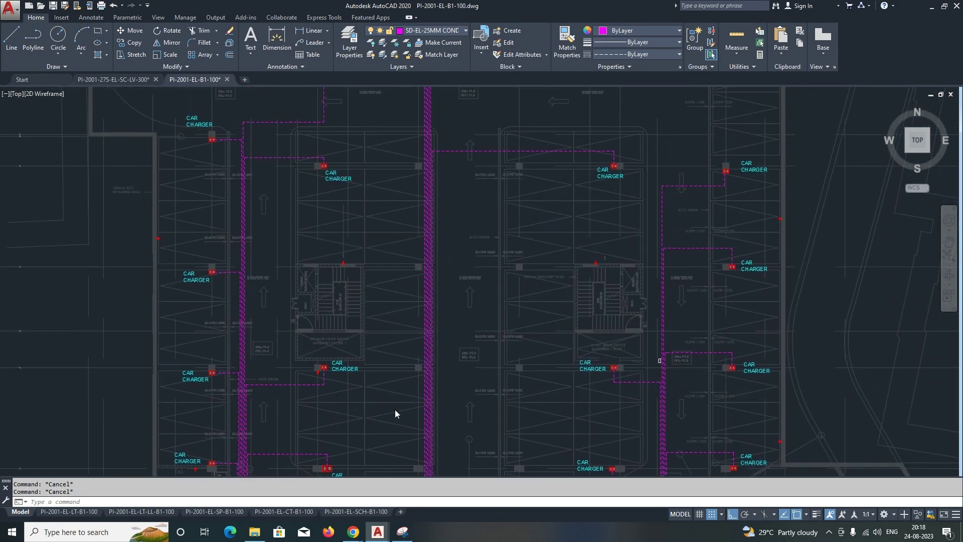
pyautogui.scroll(2, 412, 311)
pyautogui.scroll(-4, 412, 366)
pyautogui.scroll(3, 344, 356)
pyautogui.scroll(4, 343, 356)
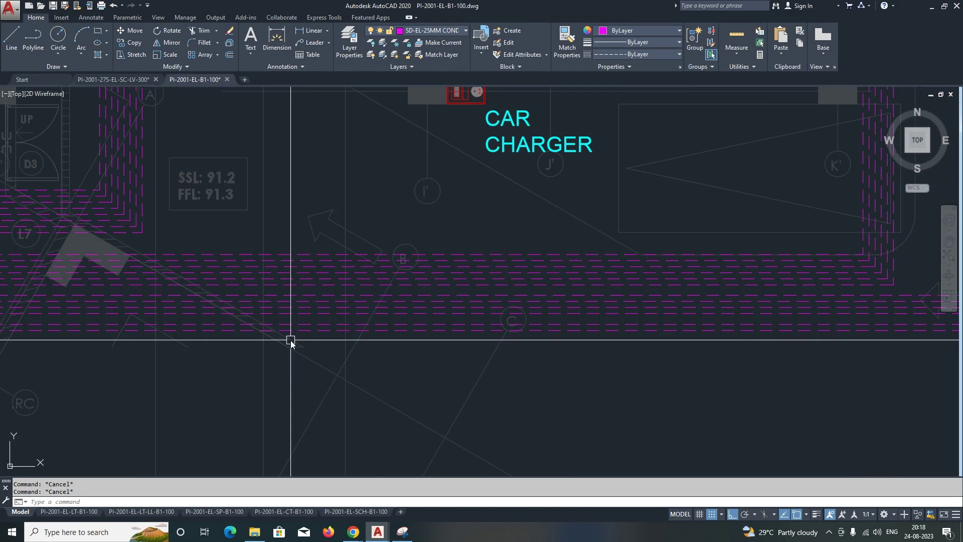
pyautogui.scroll(-3, 291, 339)
pyautogui.scroll(-1, 318, 366)
pyautogui.write('z')
pyautogui.press('Return')
pyautogui.click(117, 255)
pyautogui.click(728, 427)
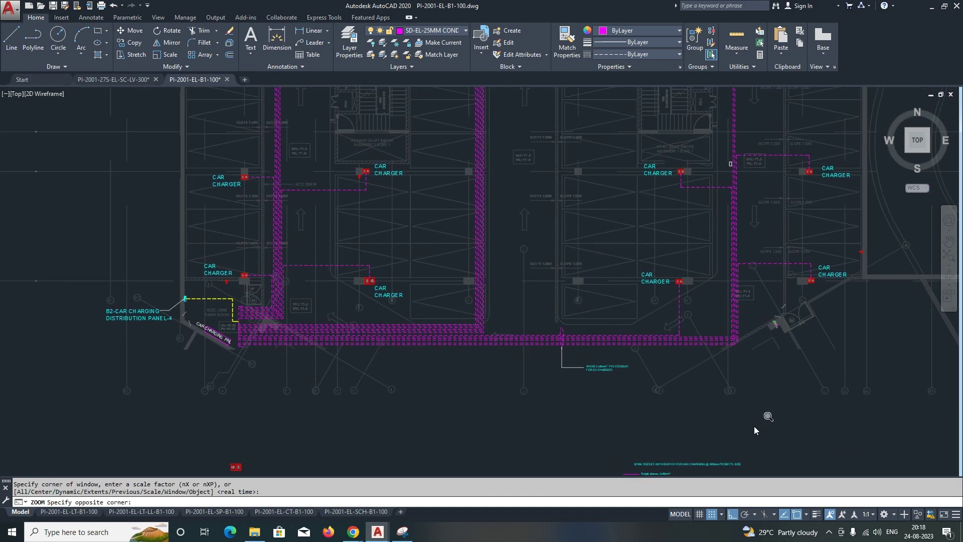
pyautogui.moveTo(446, 376); pyautogui.dragTo(475, 473, button='middle')
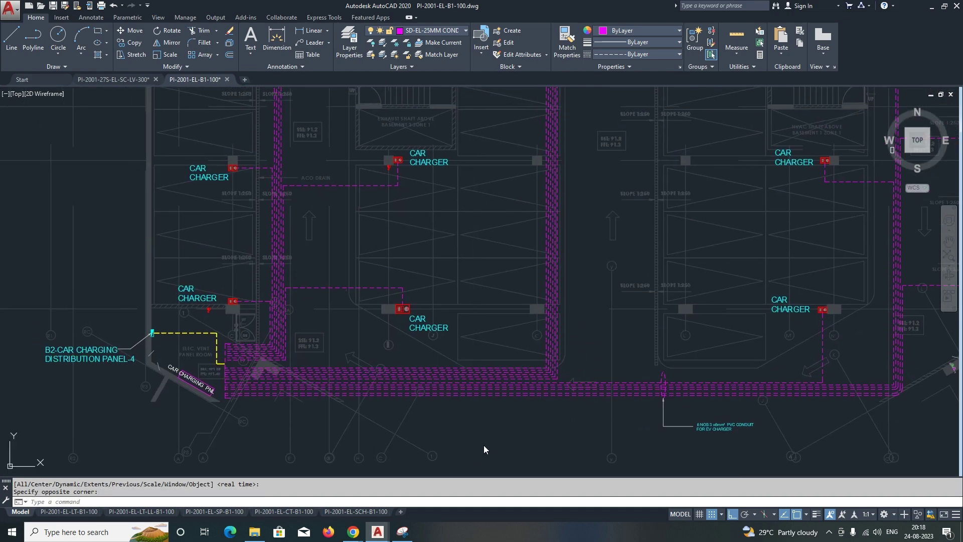